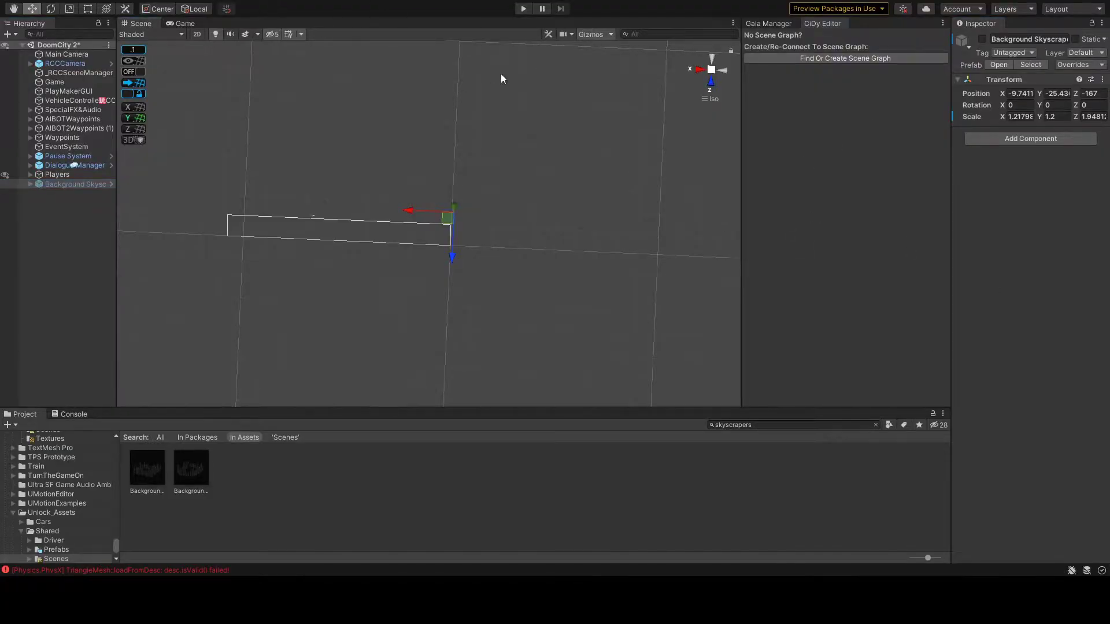
Generate a randomized island terrain preview in Gaia's World Designer
left_click(768, 24)
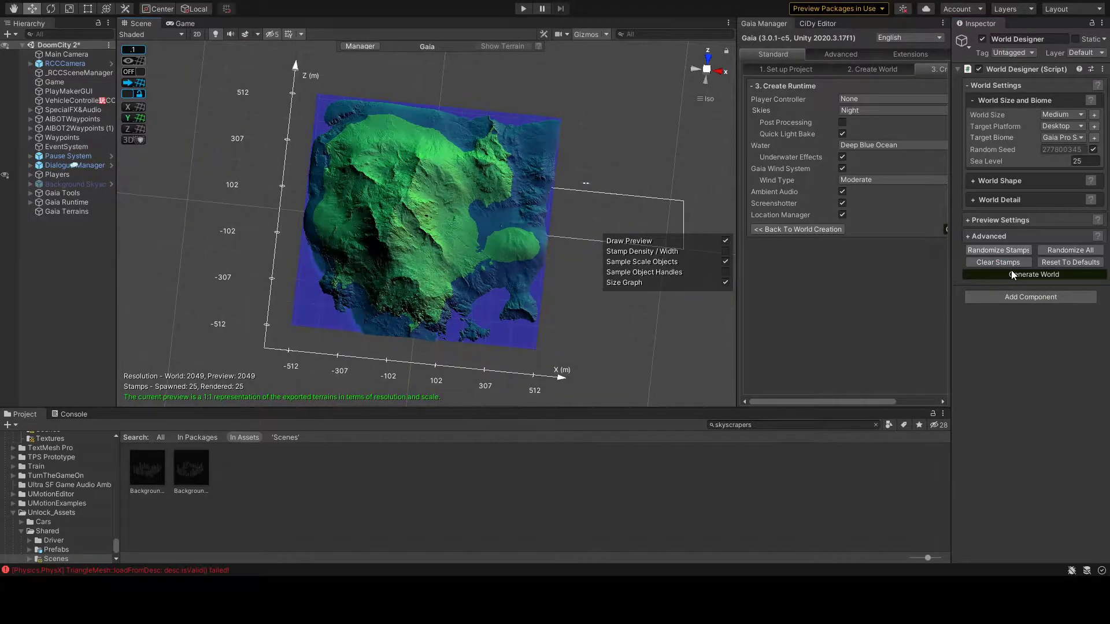
left_click(1011, 274)
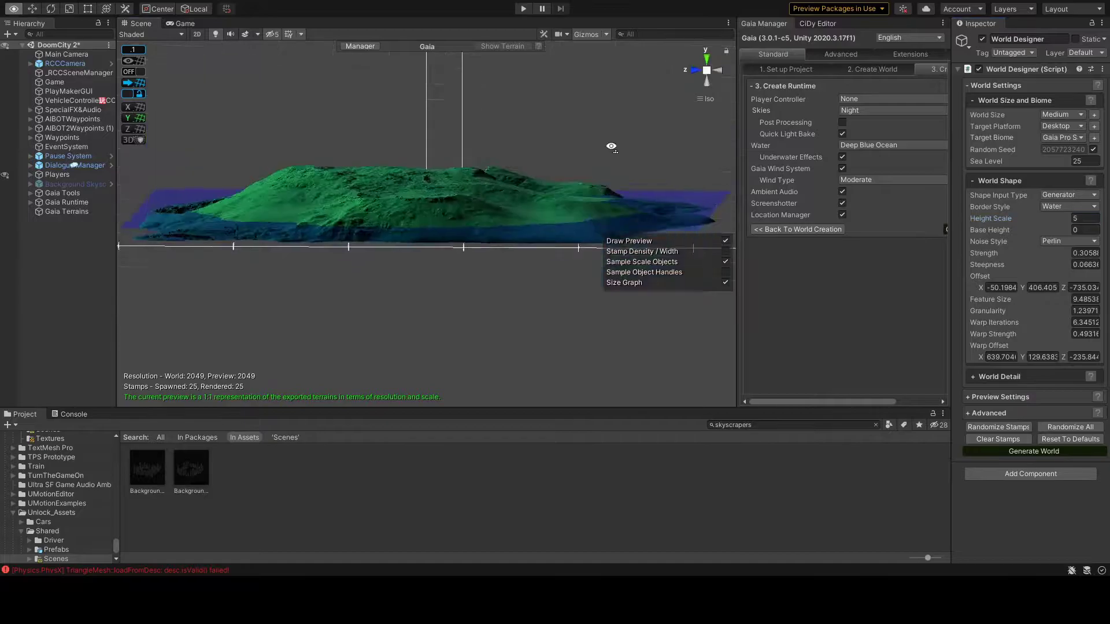
Try height scale values 4 and 5.5 on the island preview and reroll its seed
left_click(1093, 219)
type("3")
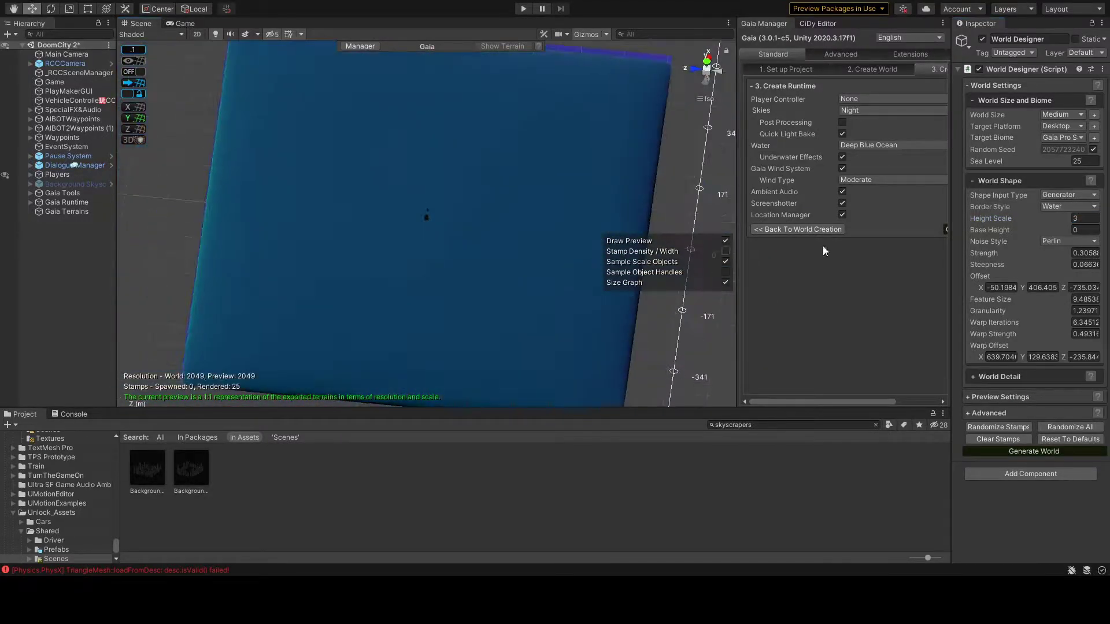
type("4")
key("Escape")
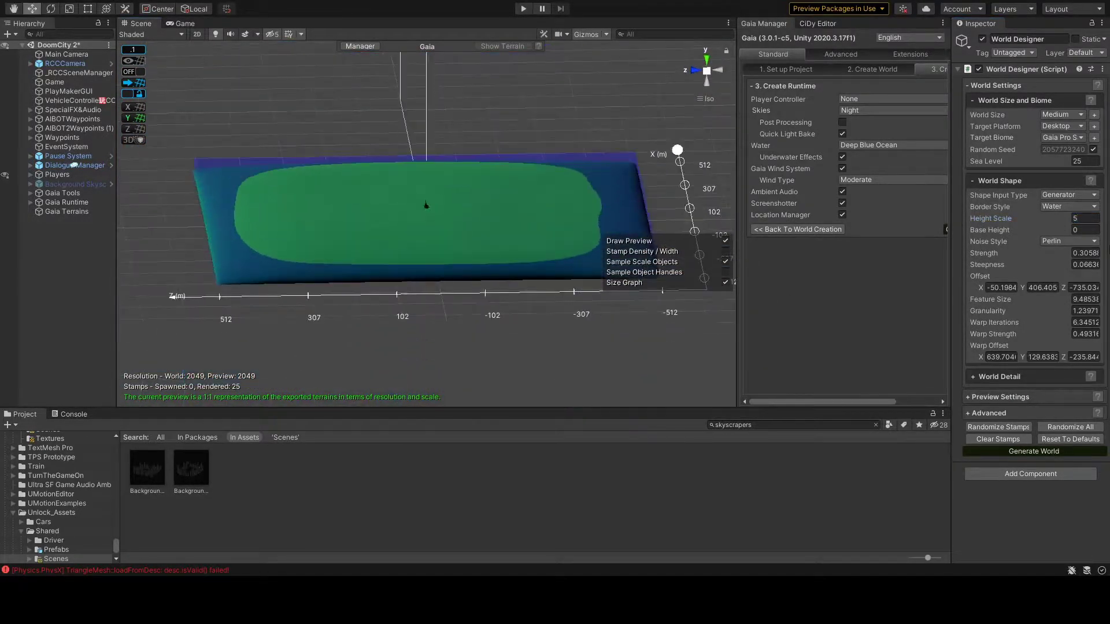
type("5.5")
left_click(1018, 428)
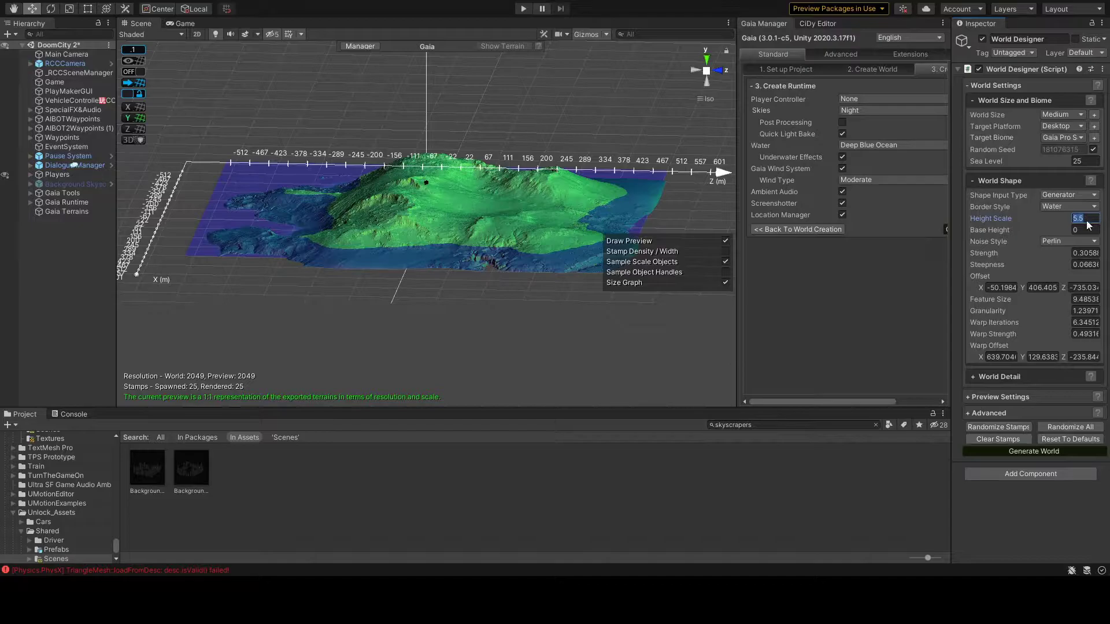
type("6")
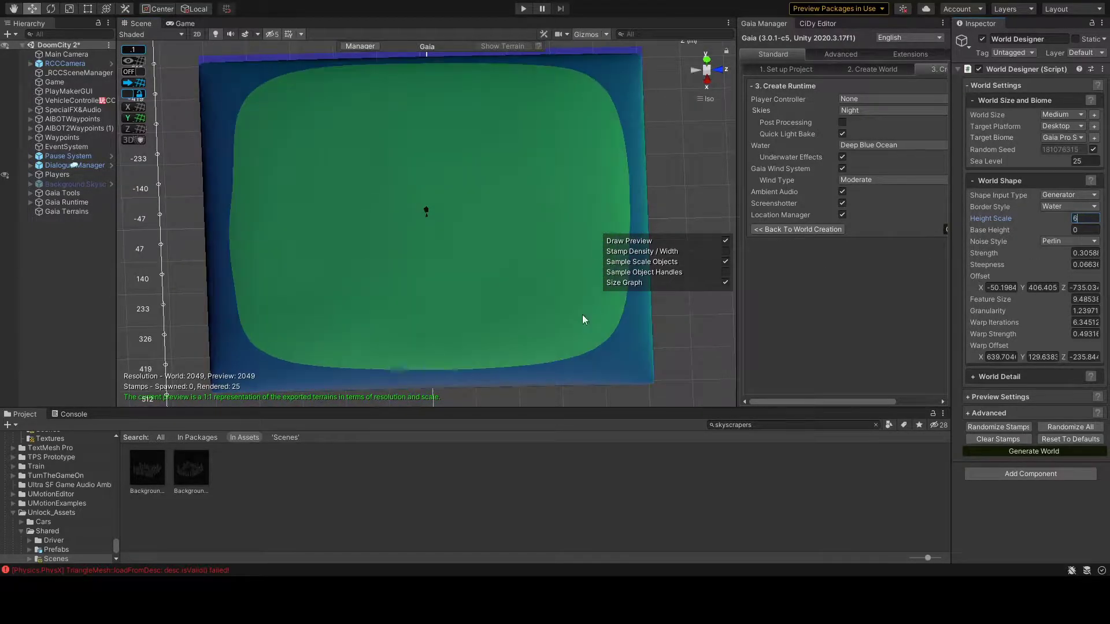
type("38")
key("Return")
left_click_drag(584, 319, 607, 190, "alt")
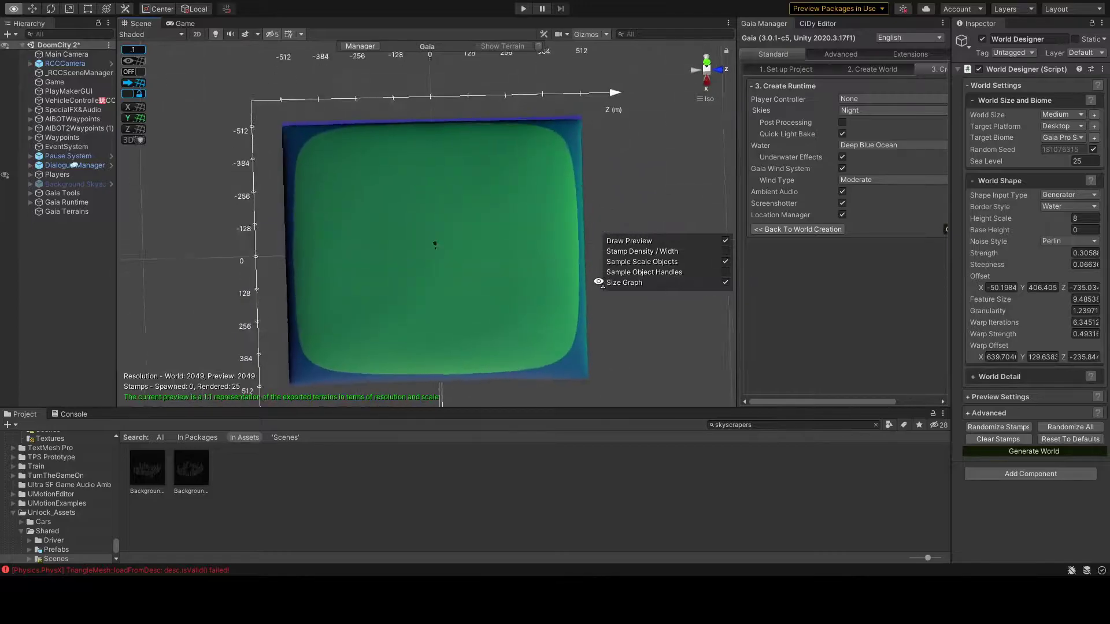
Reroll the island stamps repeatedly, then Randomize All and inspect the regenerated terrain
left_click(988, 428)
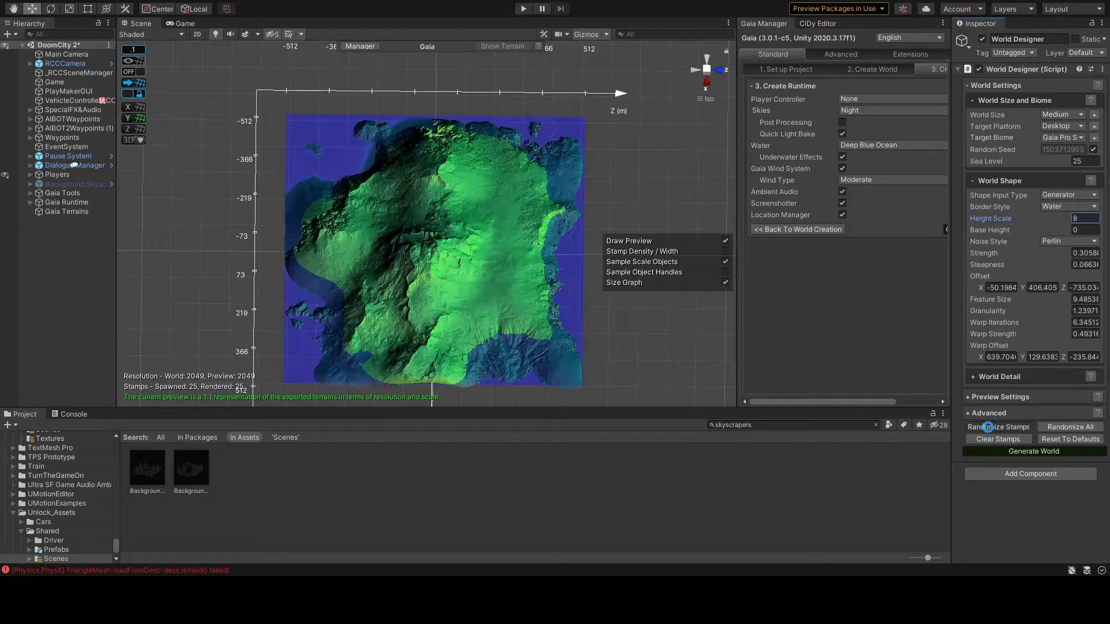
left_click(987, 427)
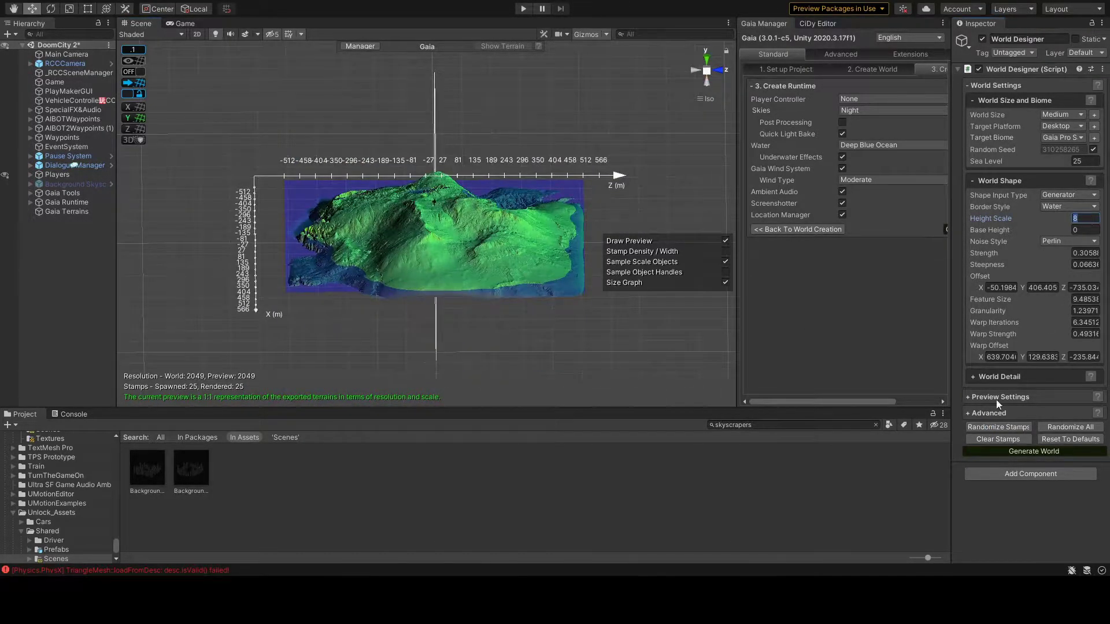
type("4")
left_click(1019, 427)
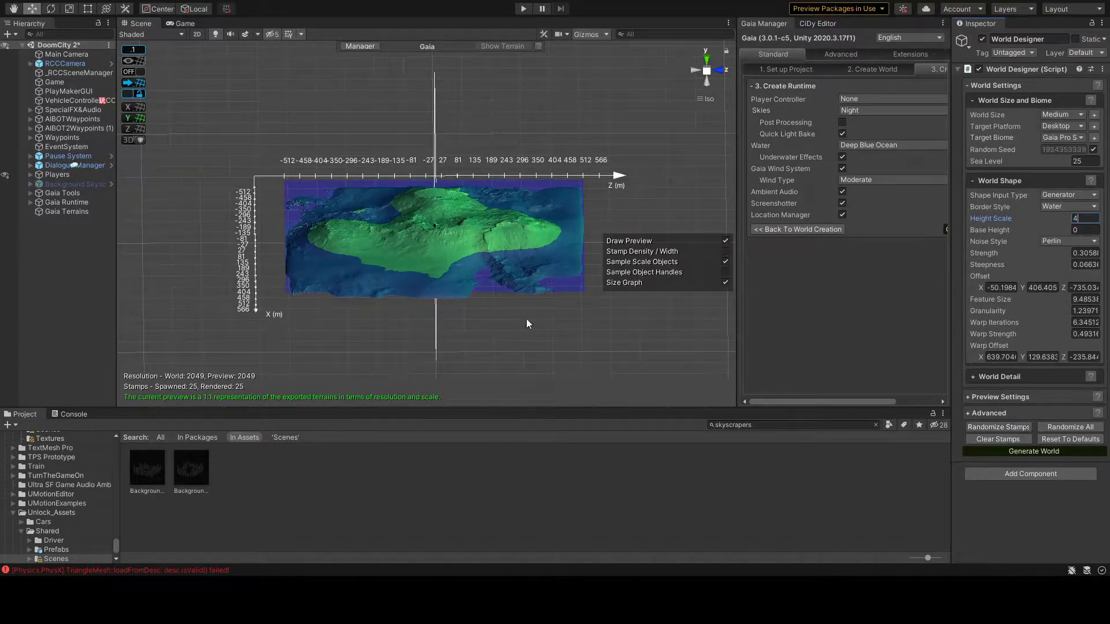
left_click(1009, 426)
left_click(1009, 427)
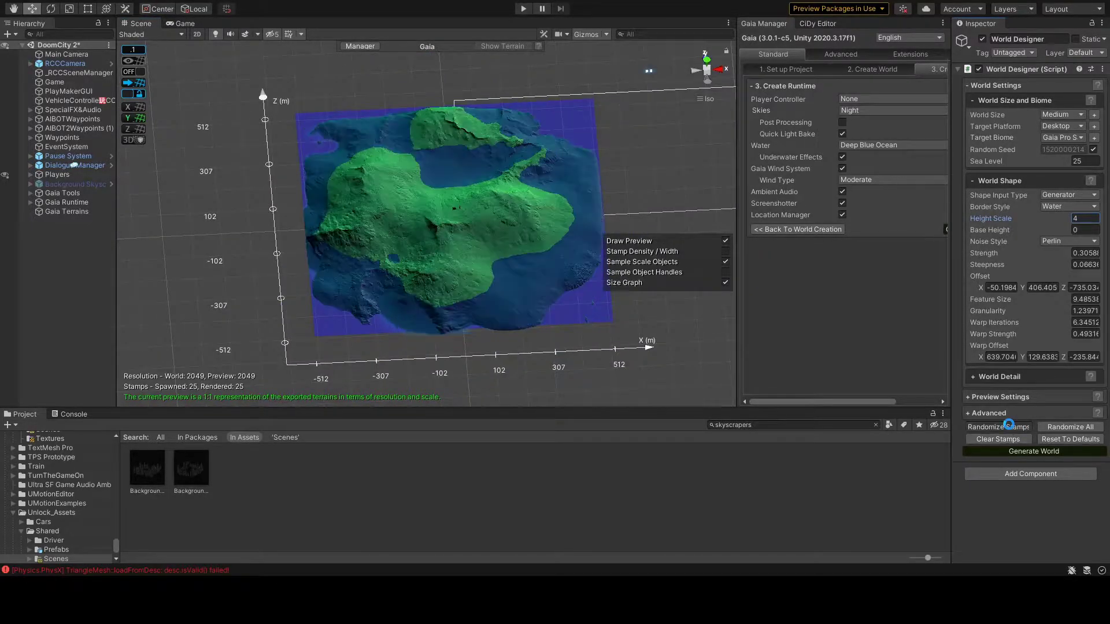
left_click(1009, 427)
left_click_drag(440, 272, 469, 283, "alt")
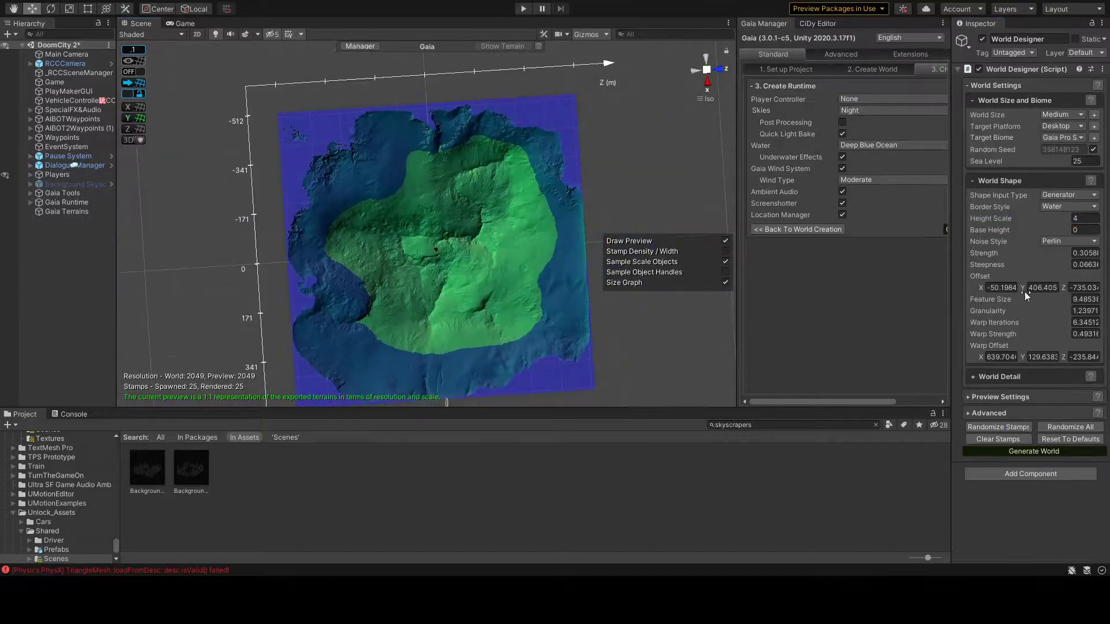
left_click(1071, 427)
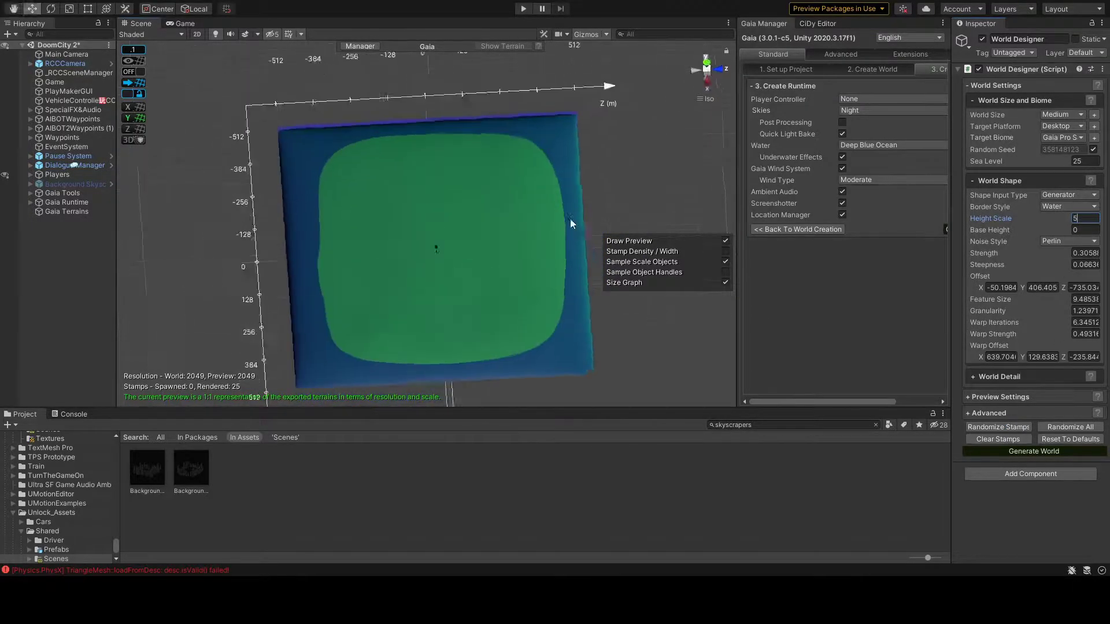
mouse_move(600, 326)
left_mouse_down("alt")
mouse_move(728, 50)
mouse_move(611, 355)
left_mouse_up("alt")
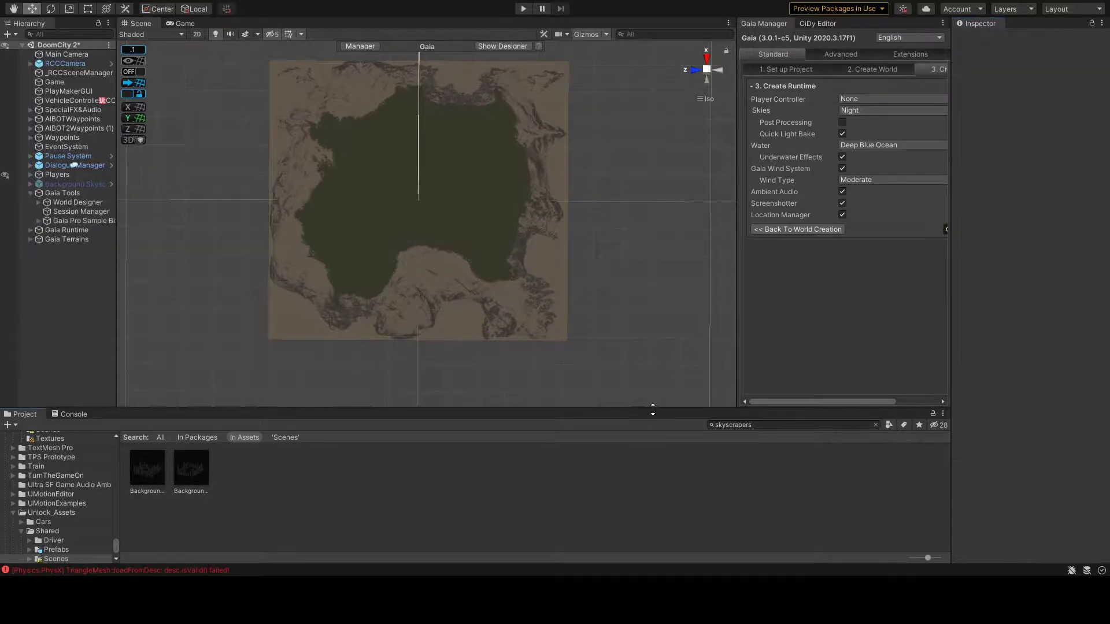
Disable every Gaia Pro Sample Biome spawner except Grass and spawn the biome
scroll(520, 330, "up", 5)
scroll(557, 250, "down", 1)
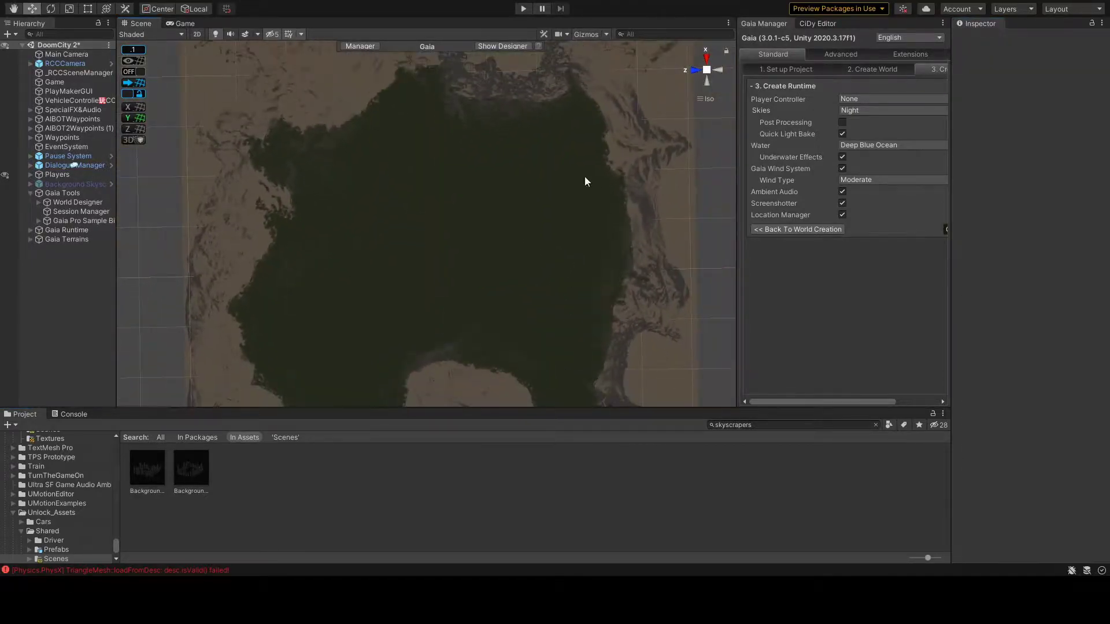
left_click(90, 221)
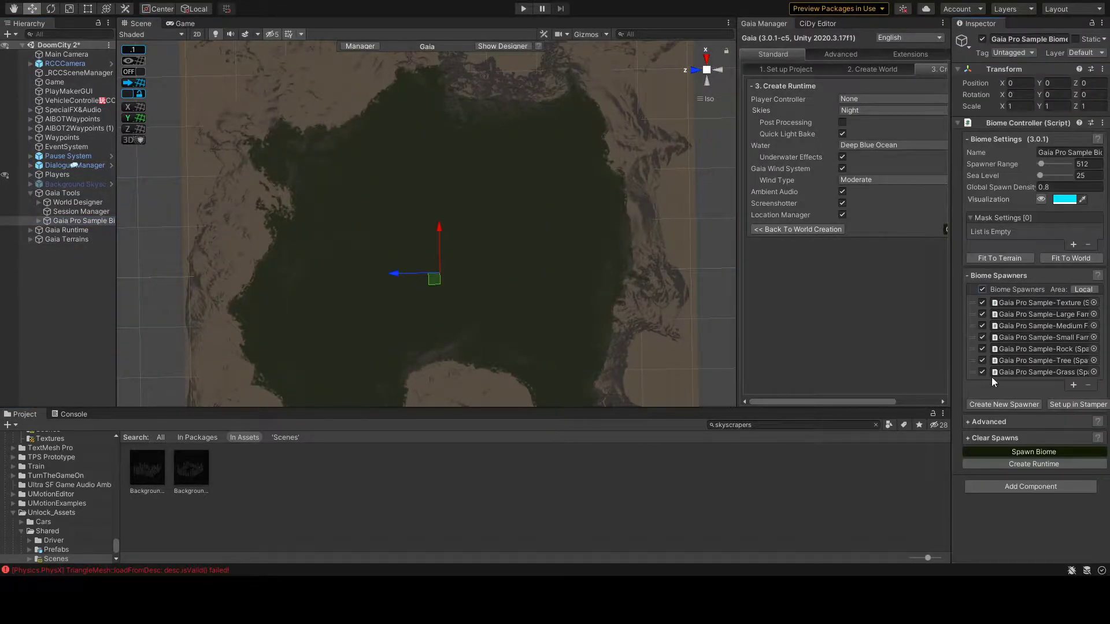
left_click(981, 289)
left_click(982, 372)
left_click(1028, 452)
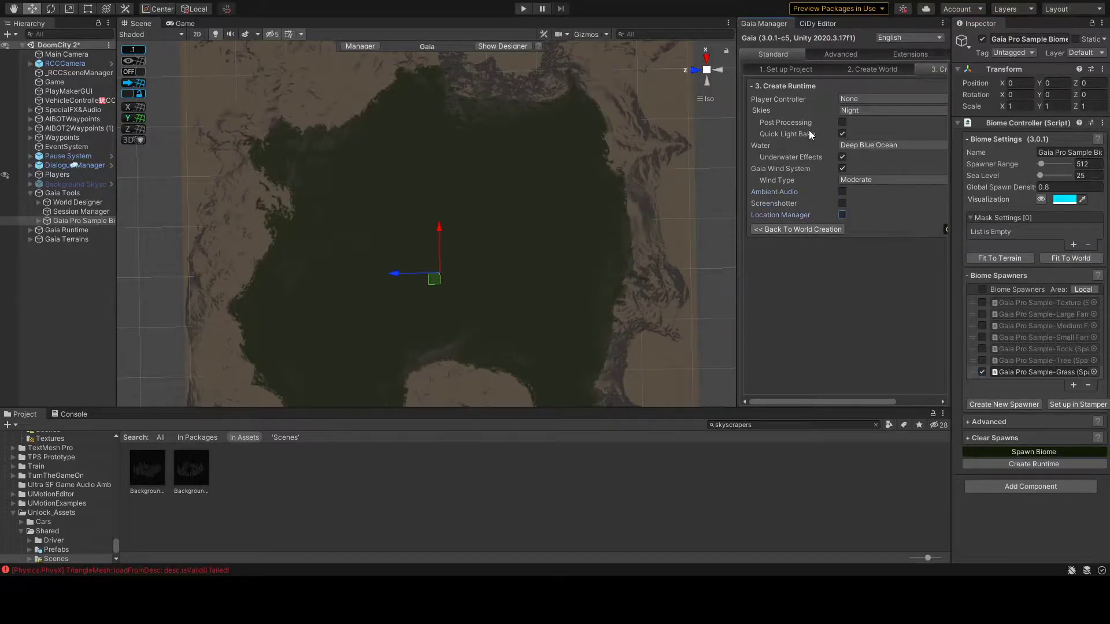
Resize the panels, open the CiDy Editor, and place the first road node on the island
left_click_drag(739, 197, 630, 196)
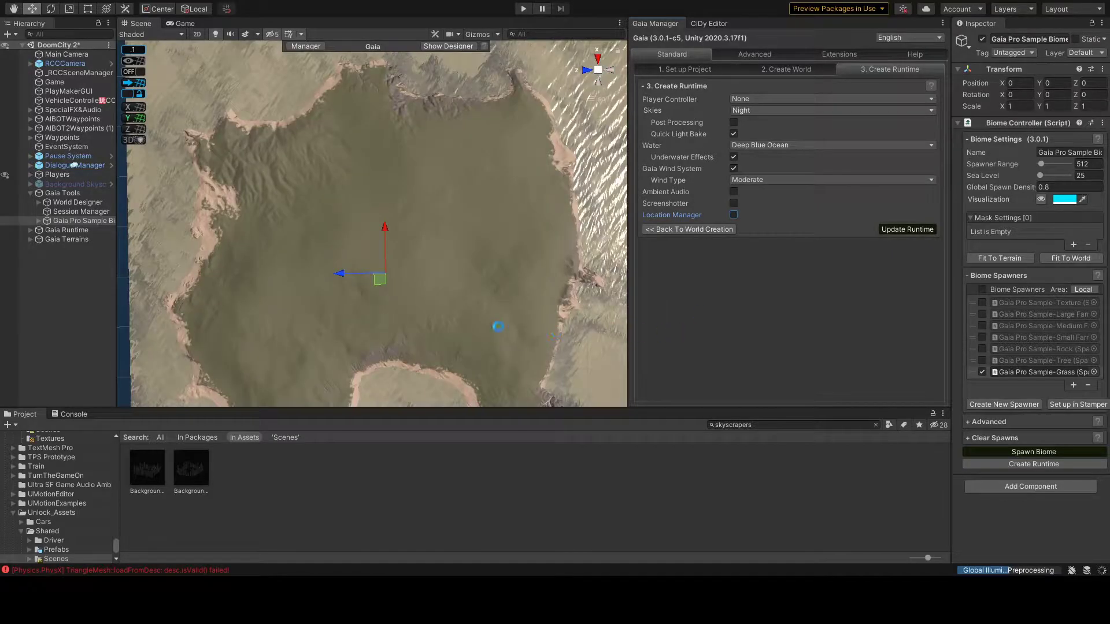
left_click_drag(630, 315, 774, 315)
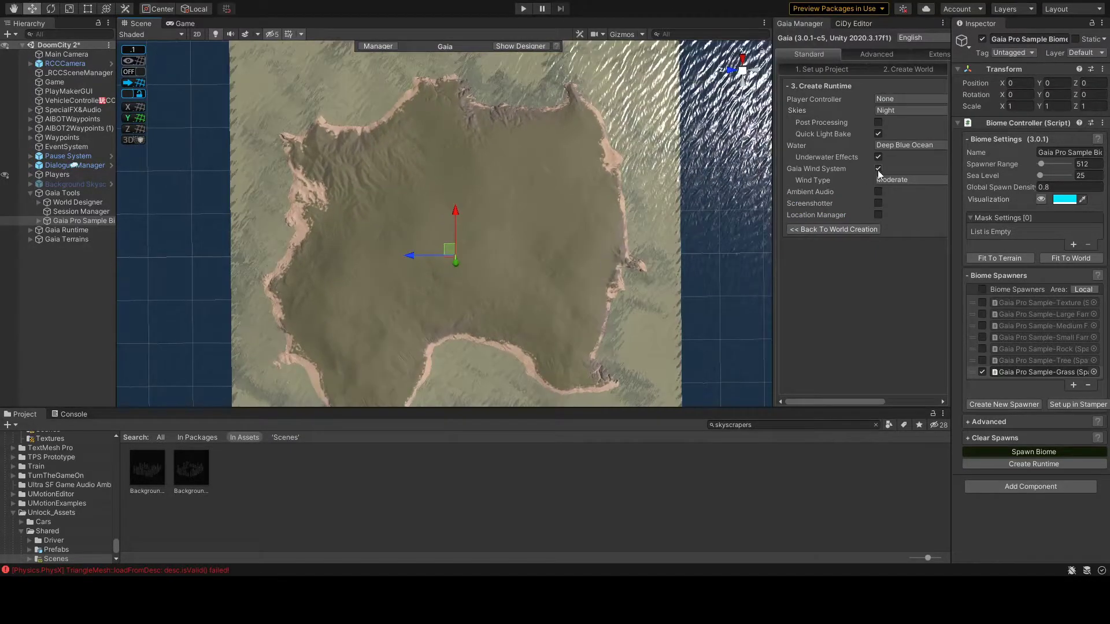
left_click(853, 23)
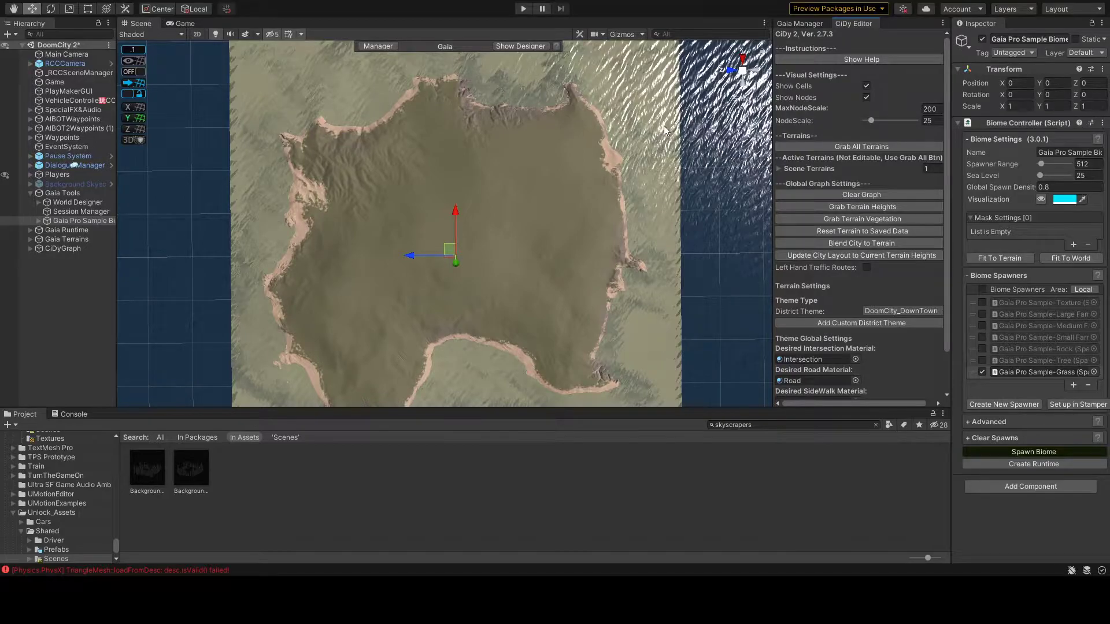
left_click_drag(439, 243, 438, 292, "alt")
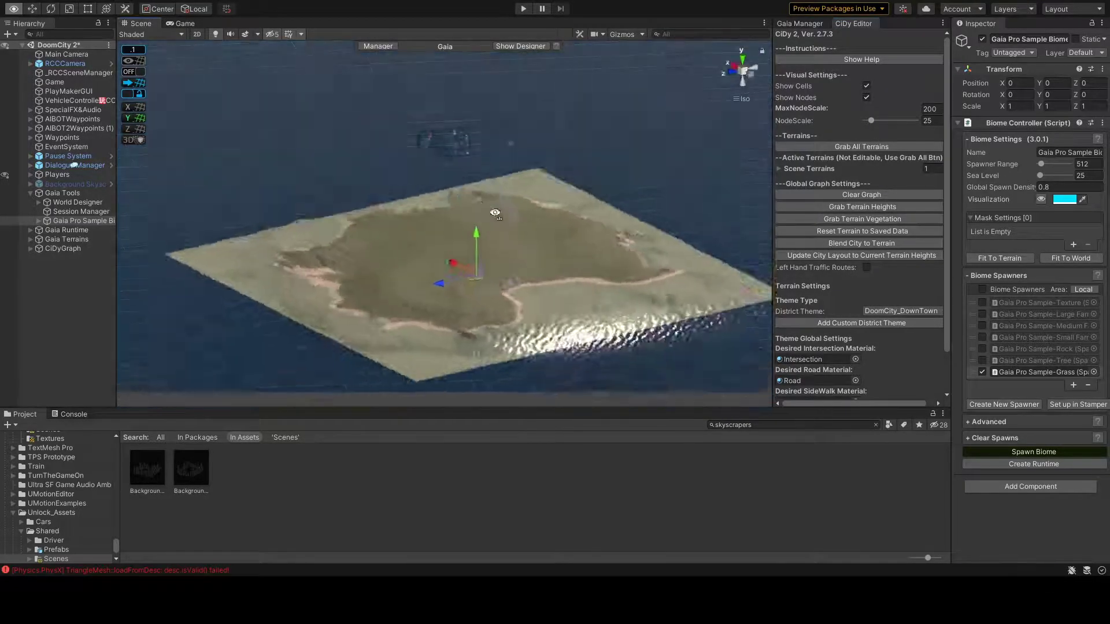
scroll(439, 292, "up", 2)
scroll(438, 286, "up", 3)
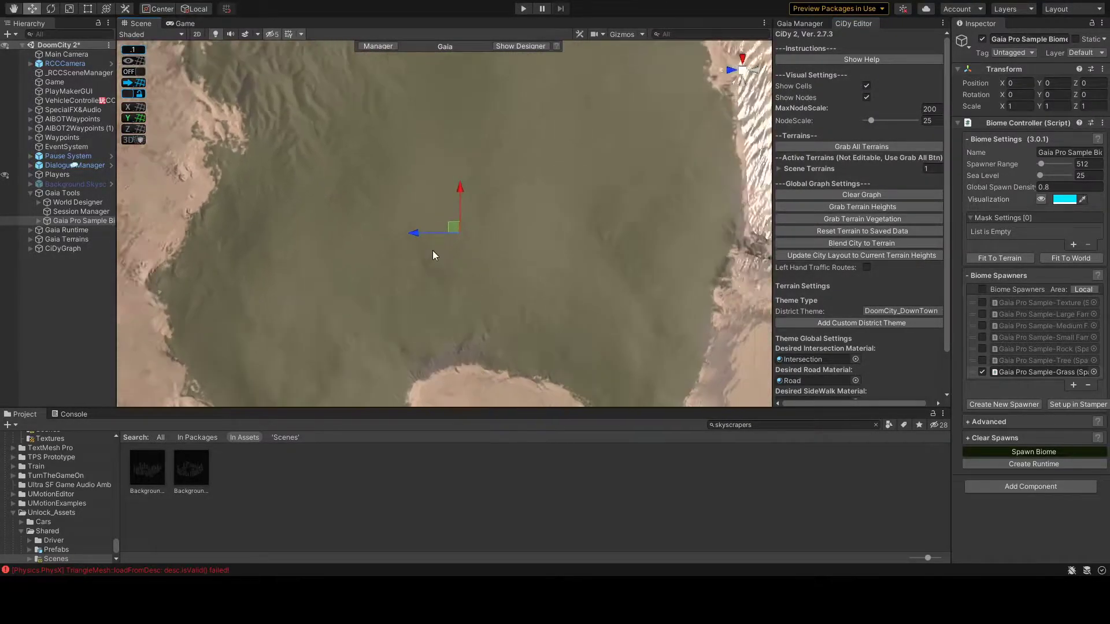
left_click_drag(380, 231, 446, 307, "alt")
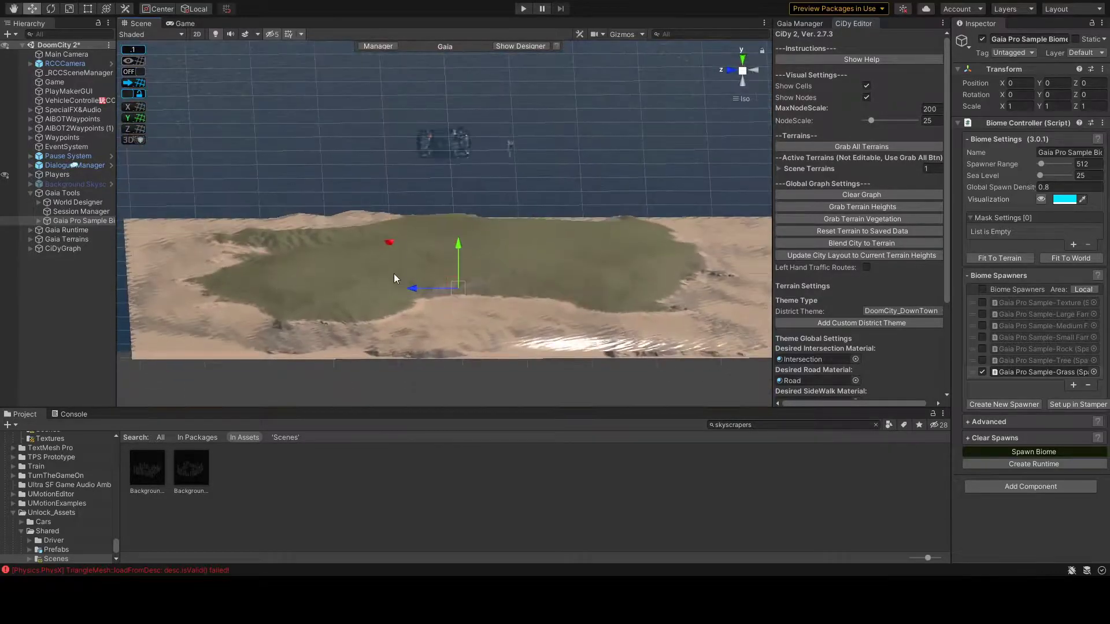
left_click(501, 326, "shift")
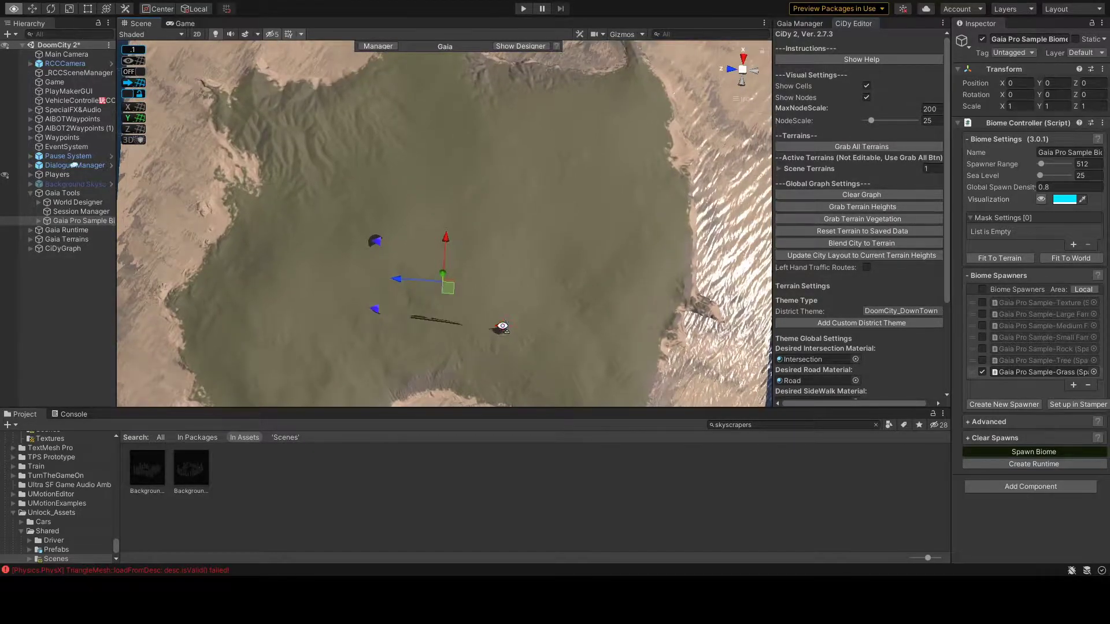
Close the node loop, bend road V2V3 into a rightward curve, and regenerate its mesh
left_click(390, 226, "shift")
scroll(494, 311, "up", 3)
left_click(487, 227)
left_click_drag(487, 231, 546, 210)
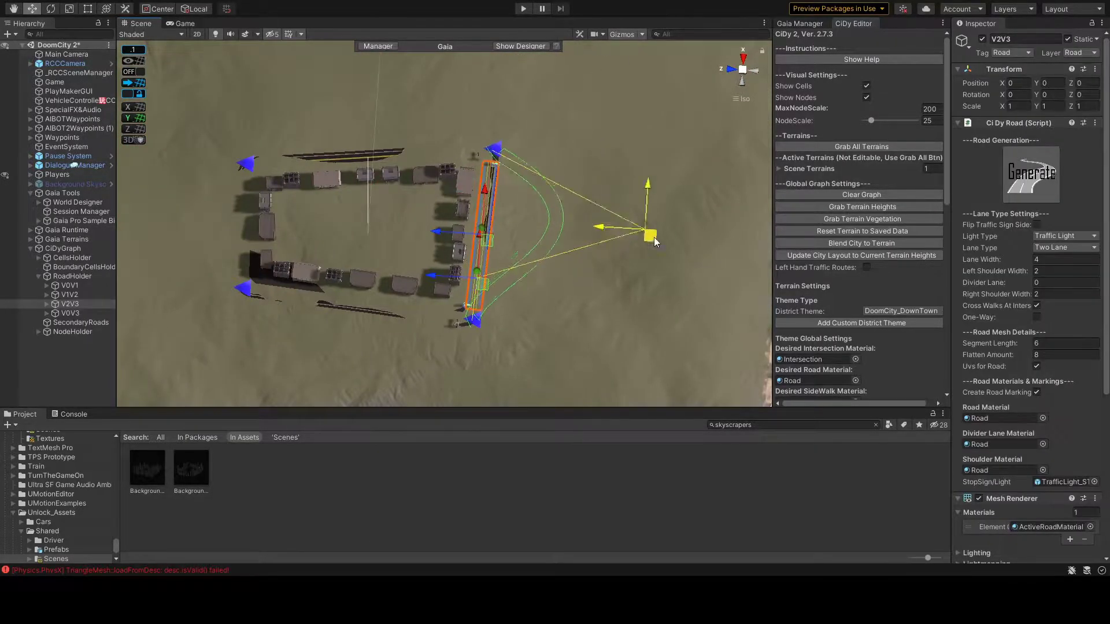
left_click(1032, 177)
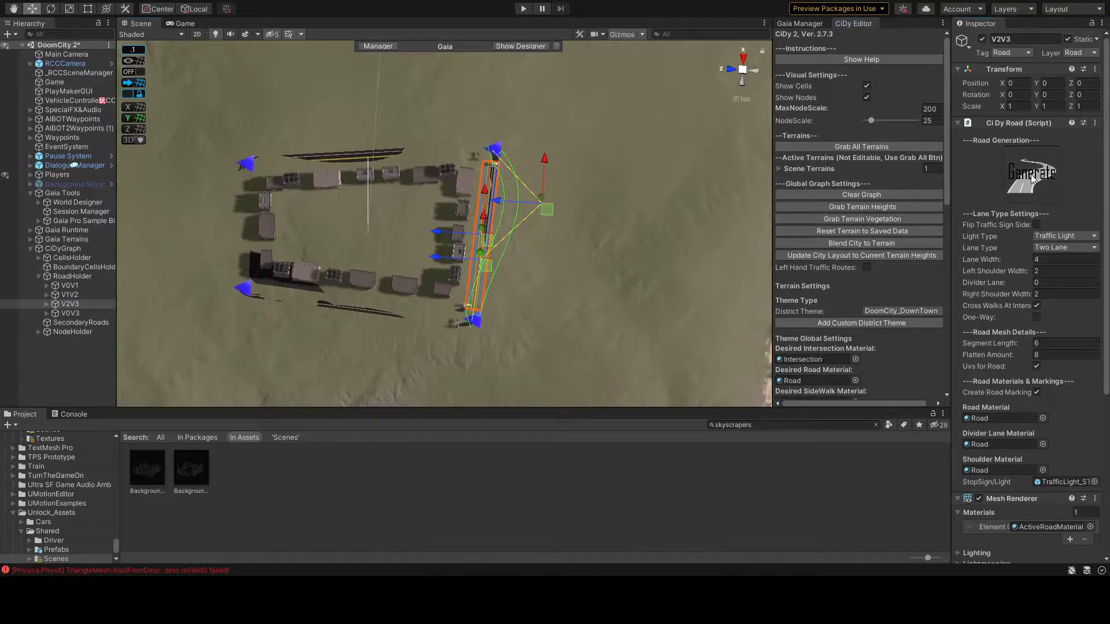
Bend the bottom road V1V2 into a downward curve
left_click(296, 303)
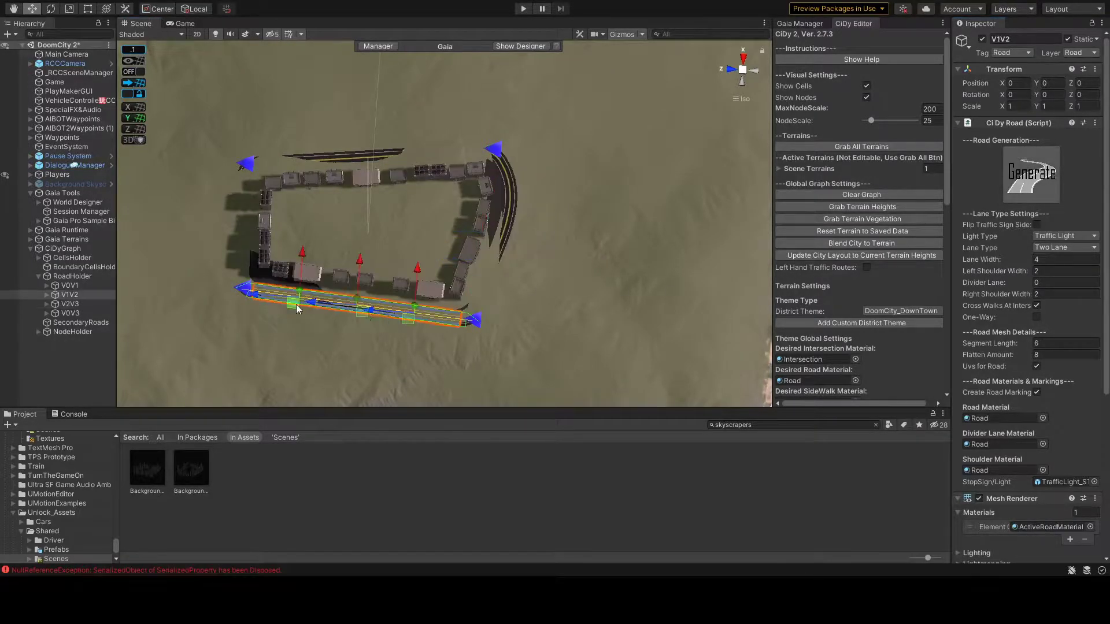
left_click_drag(296, 303, 331, 369)
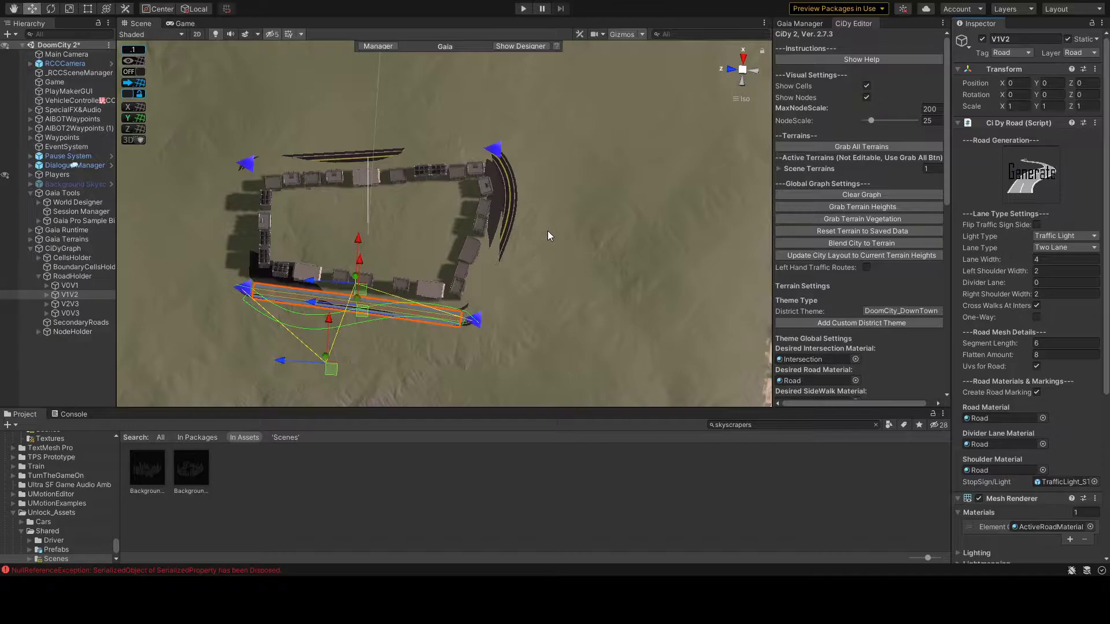
mouse_move(548, 235)
left_mouse_down("alt")
mouse_move(495, 312)
mouse_move(607, 271)
mouse_move(629, 290)
mouse_move(612, 289)
mouse_move(623, 302)
mouse_move(717, 323)
mouse_move(647, 190)
left_mouse_up("alt")
Add road nodes outward from the city, creating roads V7V8 and V3V8
left_click(531, 327, "shift")
left_click(629, 290, "shift")
left_click(636, 295, "shift")
left_click(638, 184, "shift")
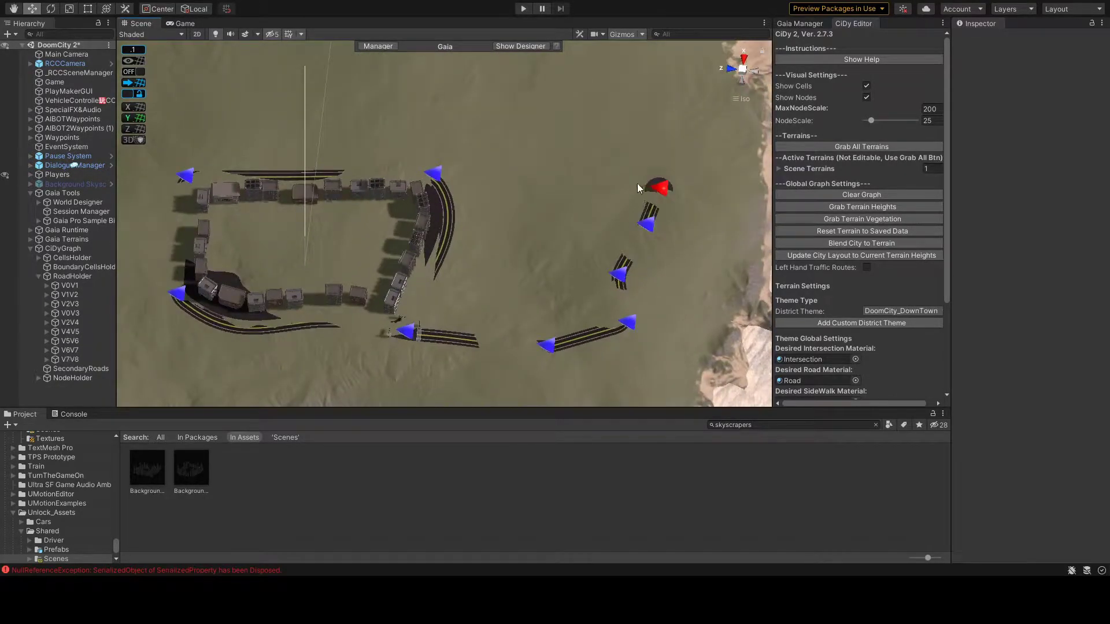
left_click(688, 226, "shift")
left_click_drag(688, 226, 535, 320, "alt")
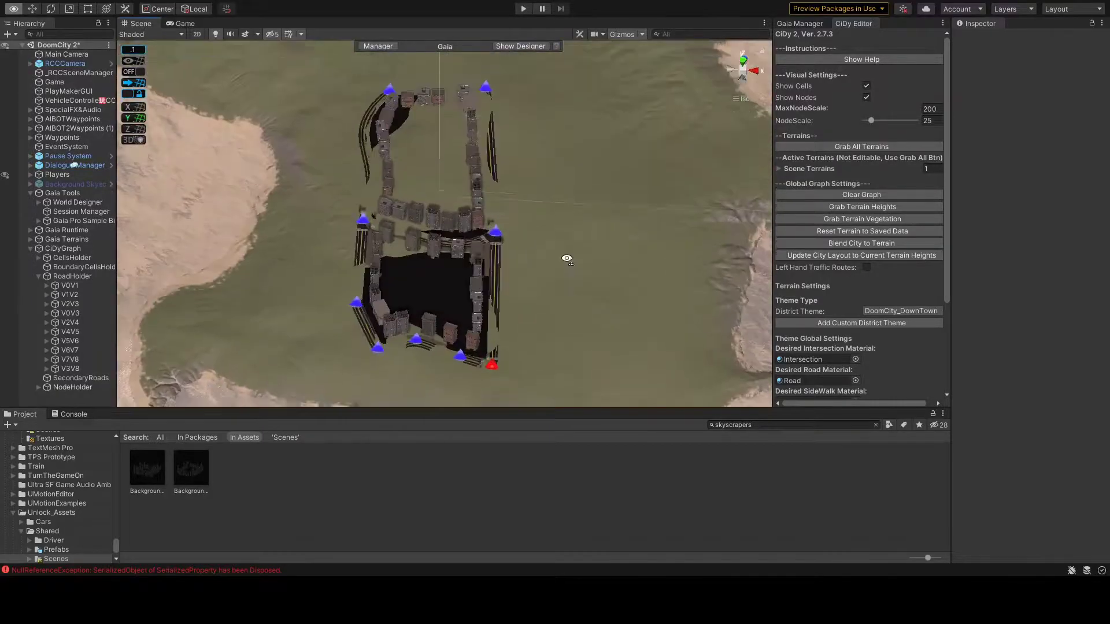
left_click(393, 317)
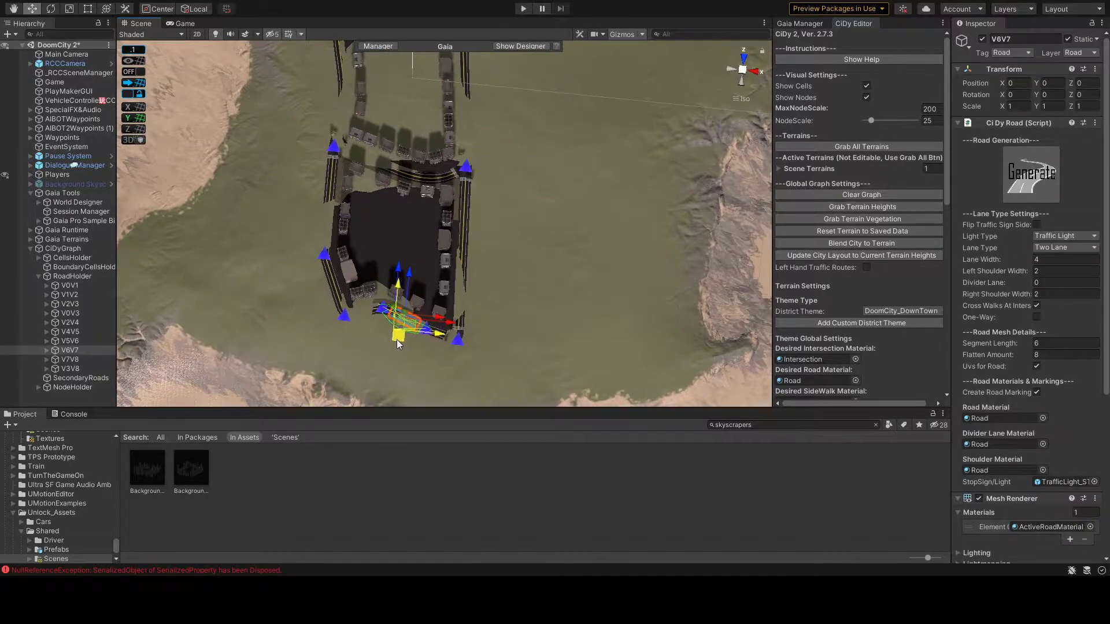
mouse_move(397, 339)
left_mouse_down("alt")
mouse_move(515, 328)
mouse_move(349, 275)
mouse_move(412, 339)
mouse_move(406, 318)
left_mouse_up("alt")
Start road V8V9 from the city corner and join it back to close a new block
left_click(571, 336, "shift")
left_click(341, 337, "shift")
left_click(421, 332, "shift")
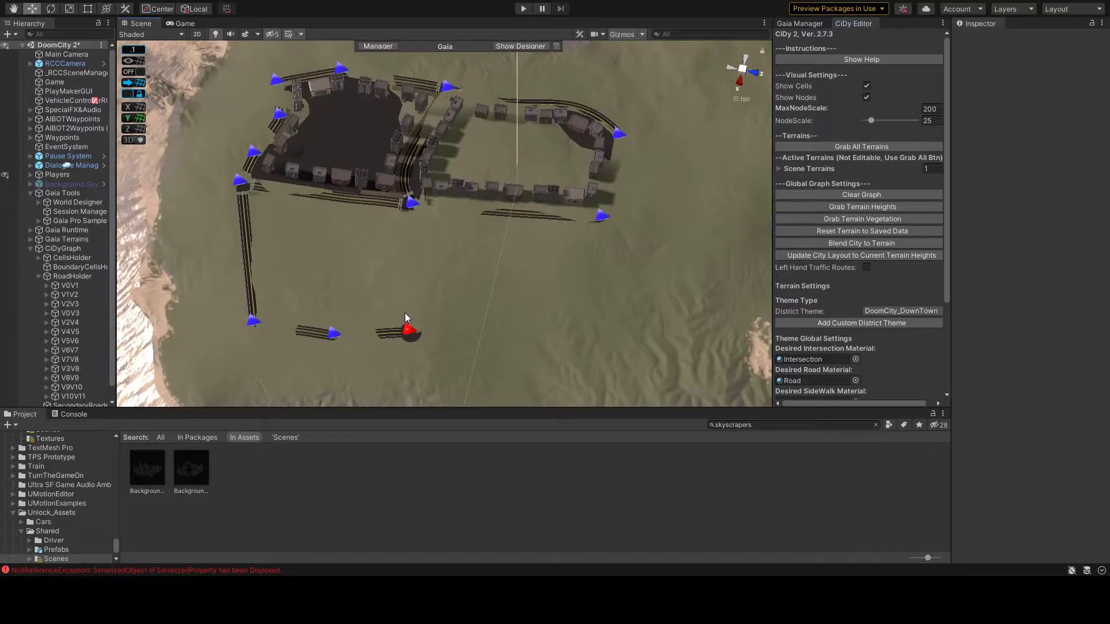
left_click(412, 203, "shift")
left_click_drag(411, 202, 406, 292, "alt")
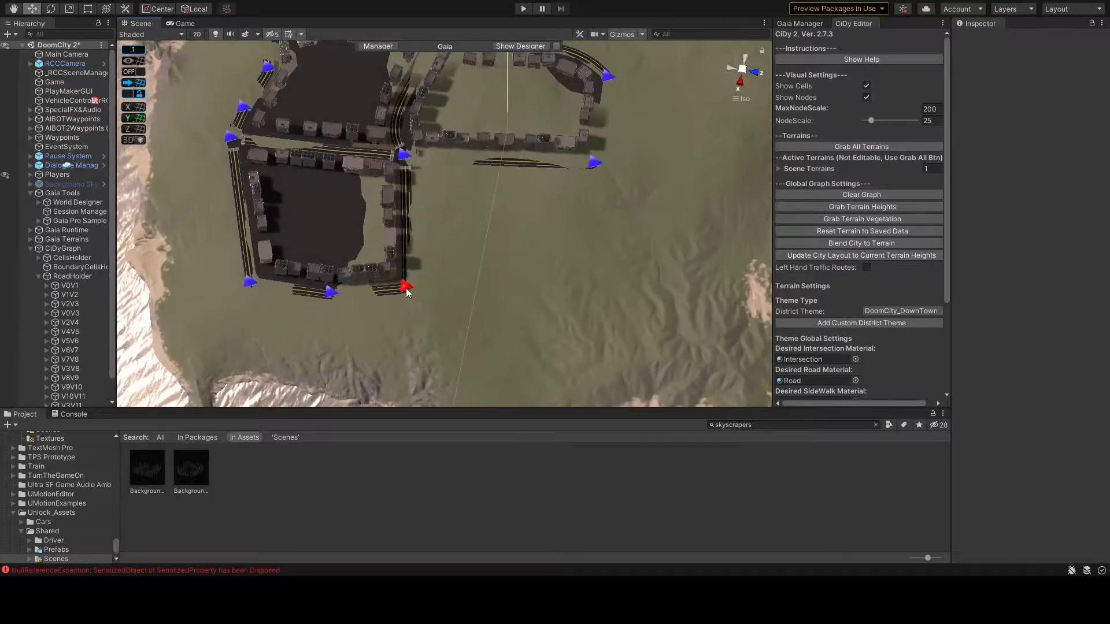
Place further connected road nodes and close the road so another block generates
left_click(514, 286, "shift")
mouse_move(515, 286)
left_mouse_down("alt")
mouse_move(557, 251)
mouse_move(593, 272)
left_mouse_up("alt")
left_click(557, 251, "shift")
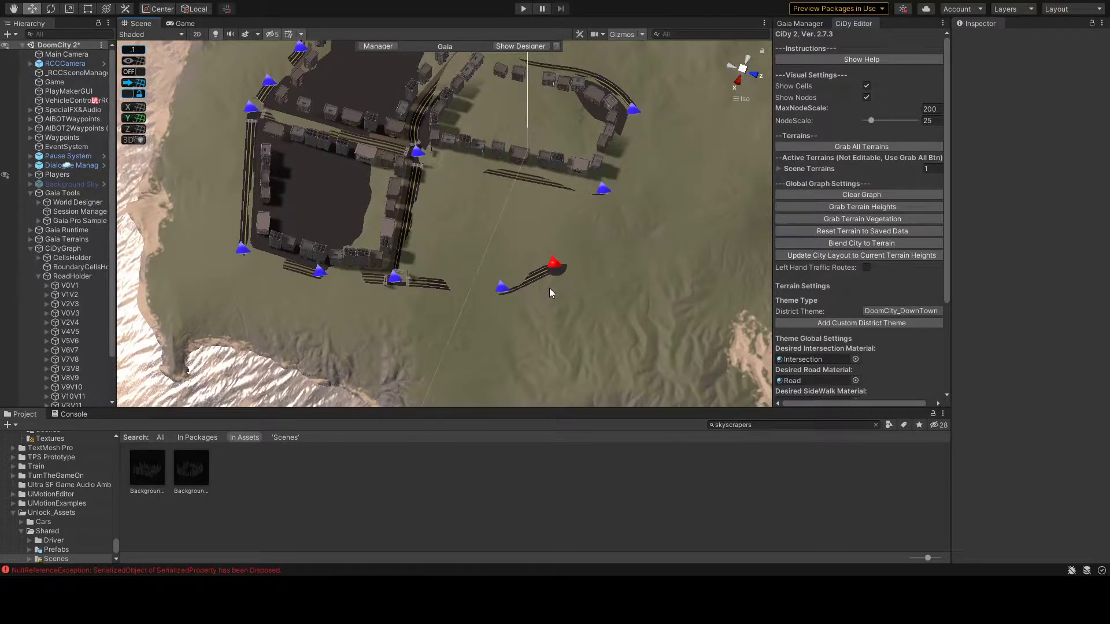
mouse_move(549, 288)
left_mouse_down("alt")
mouse_move(540, 335)
mouse_move(501, 241)
left_mouse_up("alt")
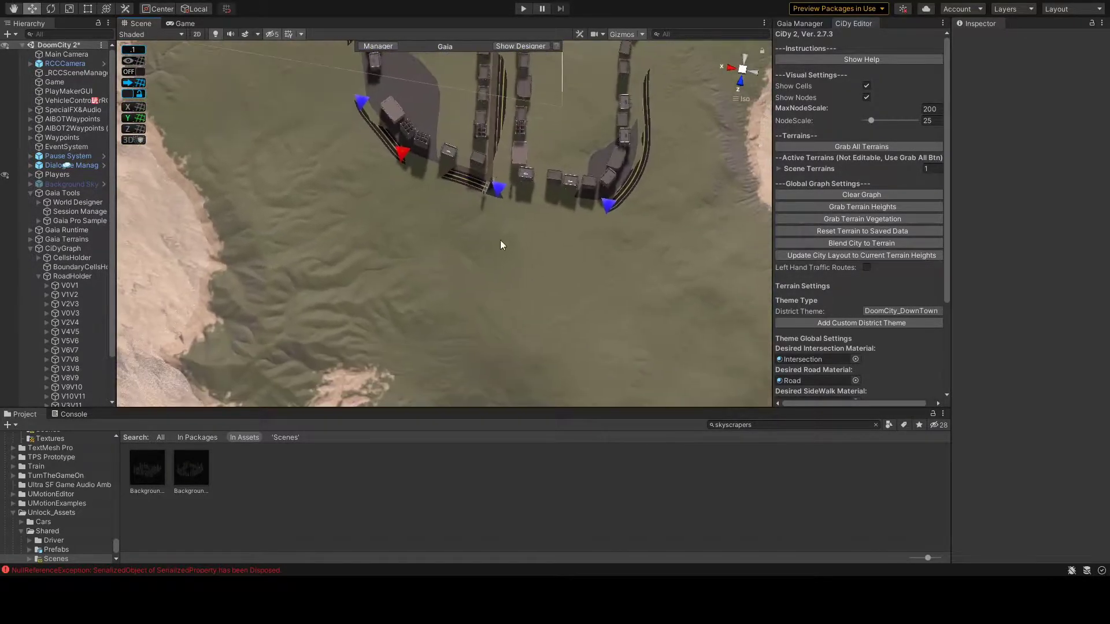
left_click(492, 282, "shift")
left_click_drag(486, 292, 491, 235, "alt")
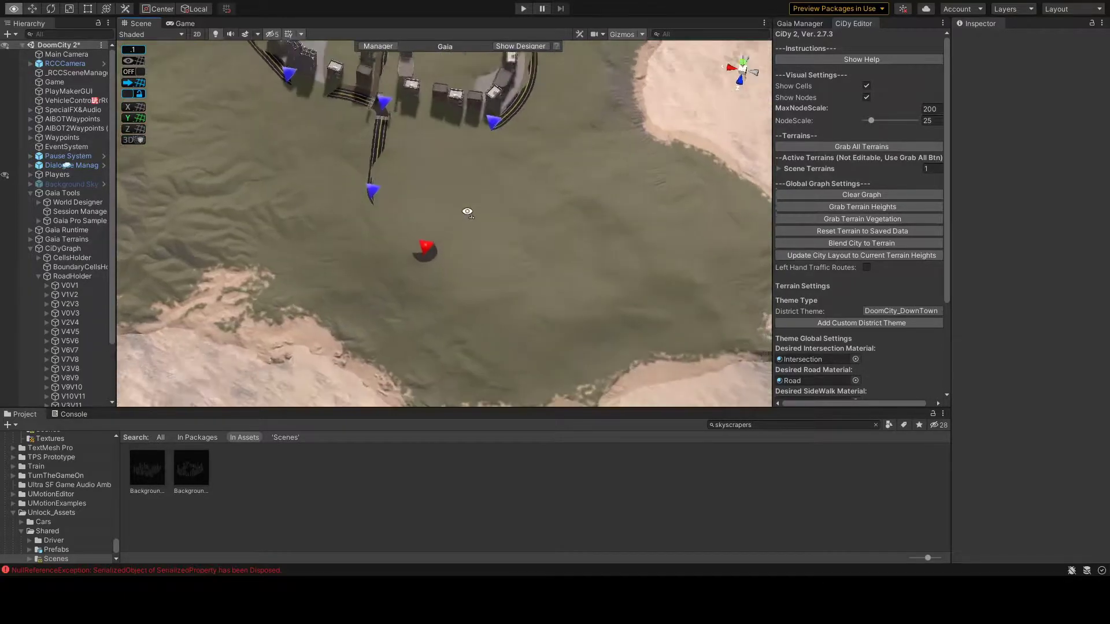
left_click(490, 235, "shift")
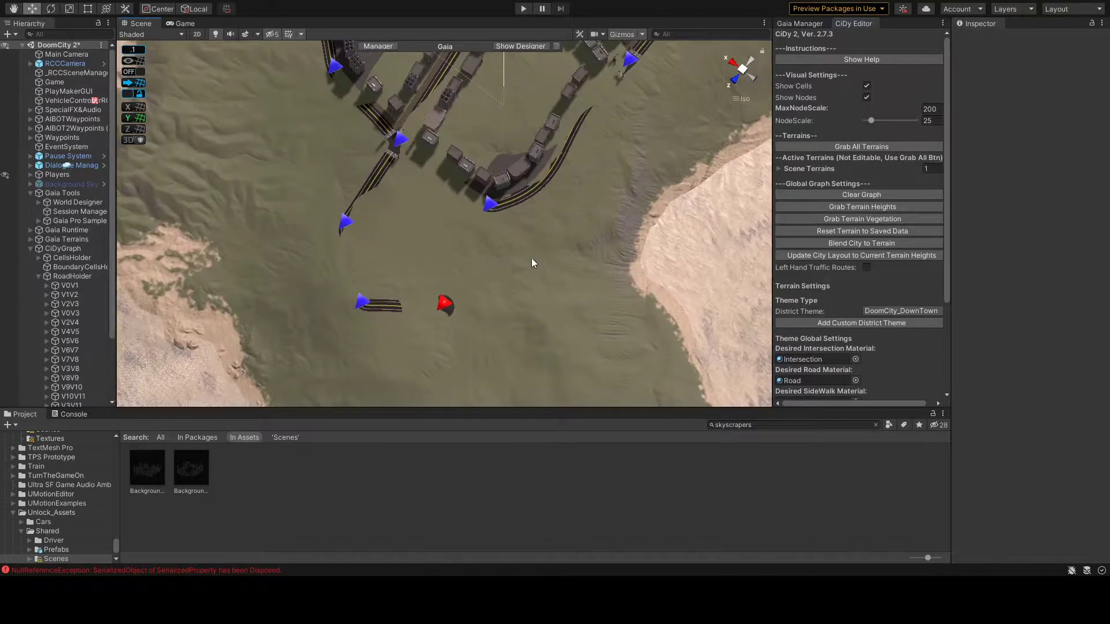
left_click(392, 306)
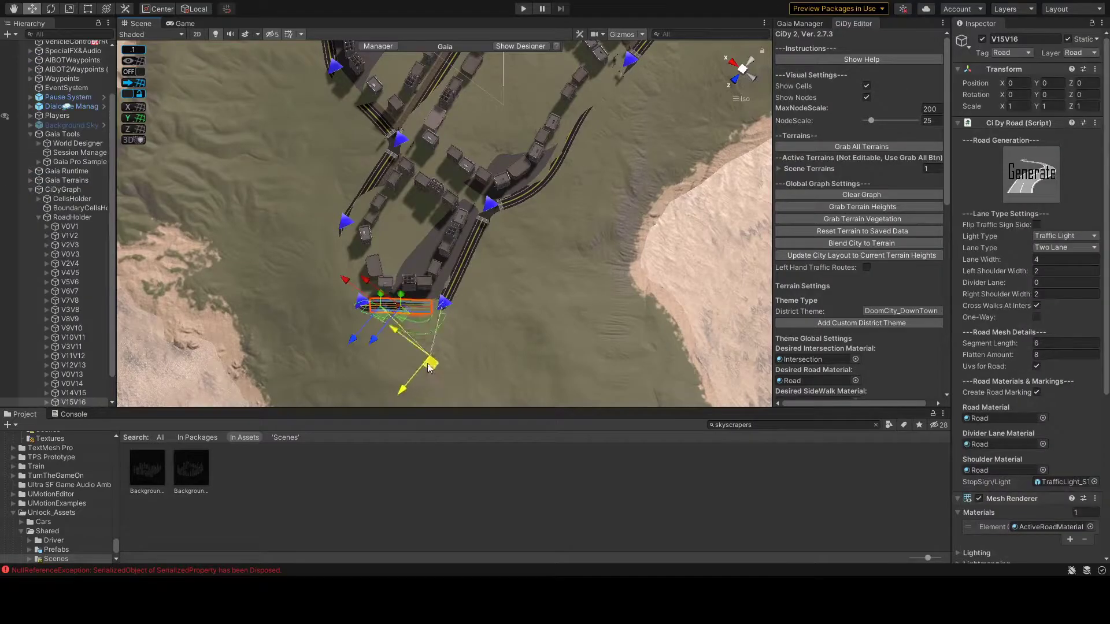
left_click_drag(429, 369, 488, 238, "alt")
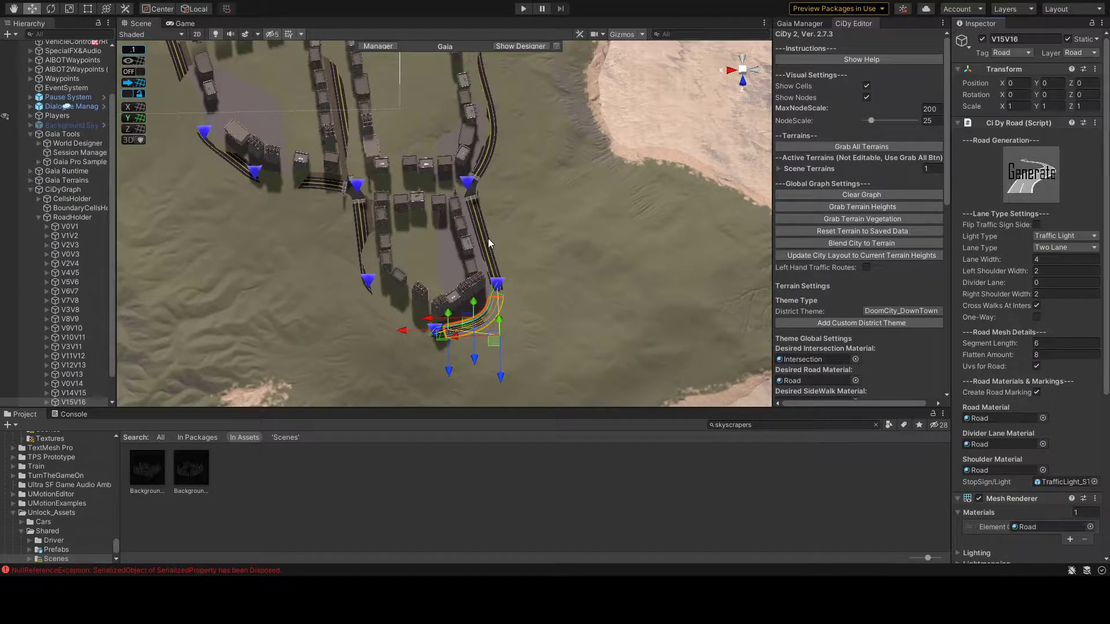
mouse_move(488, 238)
left_mouse_down("alt")
mouse_move(467, 141)
mouse_move(524, 146)
left_mouse_up("alt")
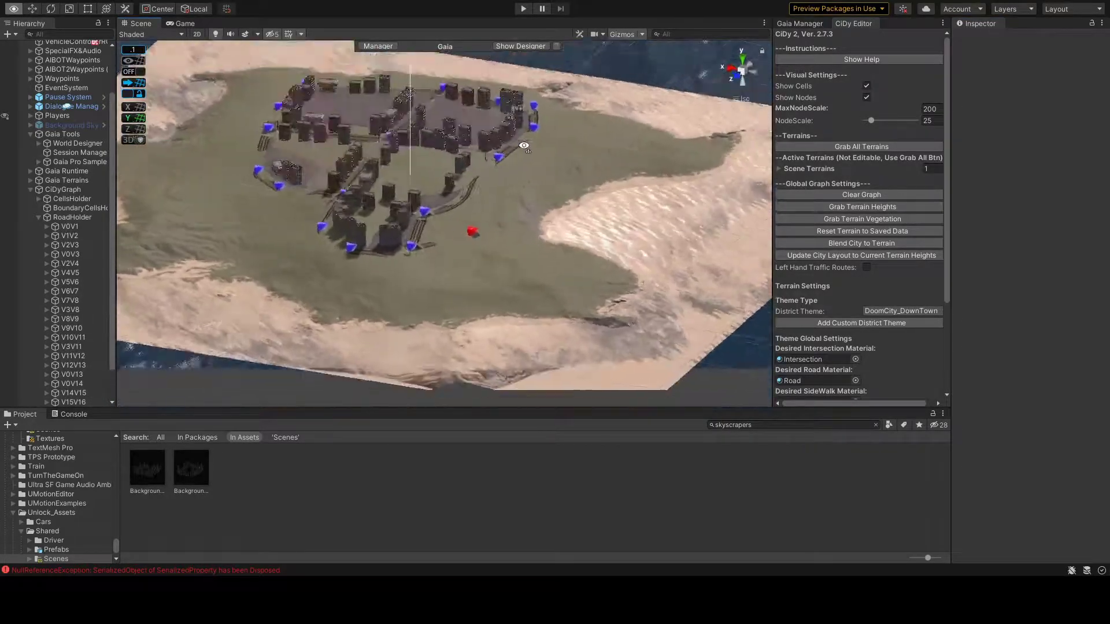
scroll(504, 200, "up", 5)
mouse_move(470, 290)
left_mouse_down("alt")
mouse_move(478, 319)
mouse_move(528, 291)
left_mouse_up("alt")
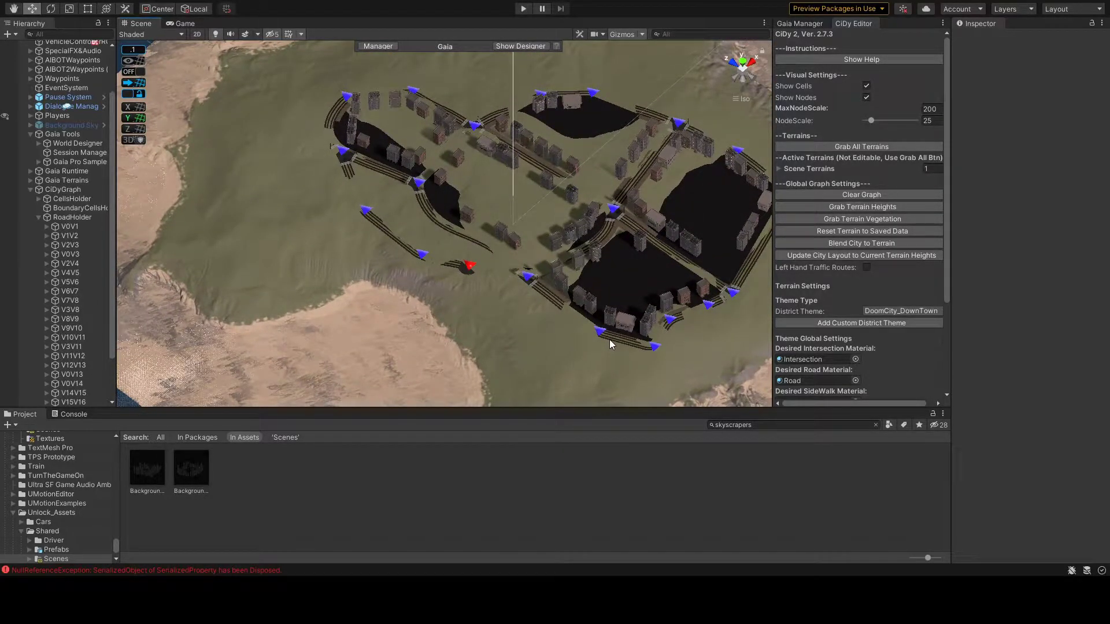
mouse_move(611, 345)
left_mouse_down("alt")
mouse_move(434, 267)
mouse_move(462, 248)
mouse_move(269, 112)
left_mouse_up("alt")
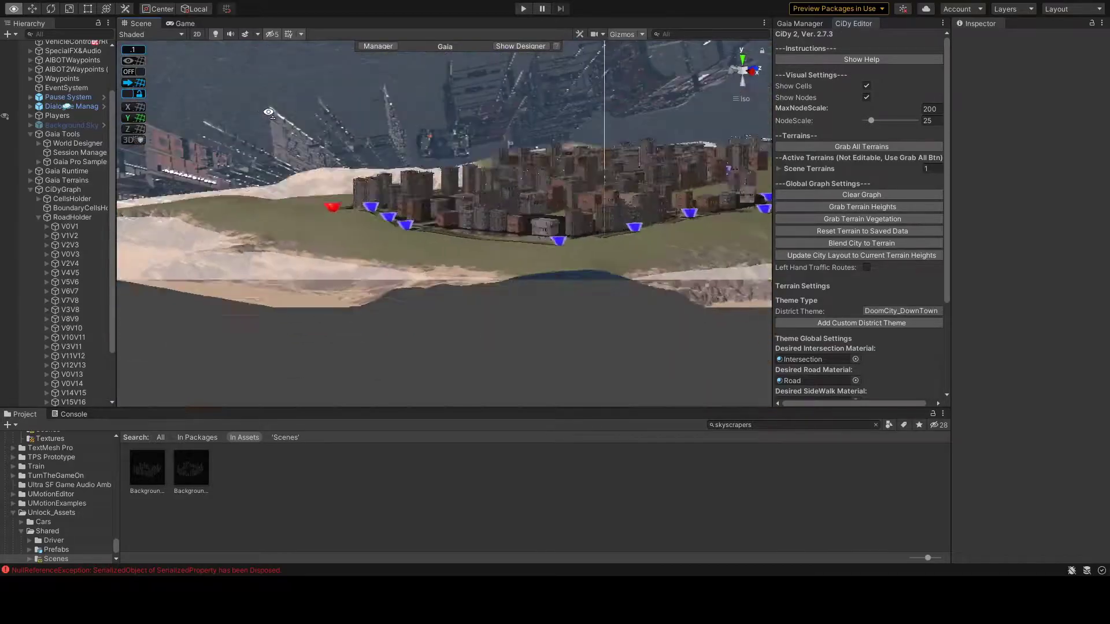
mouse_move(269, 112)
left_mouse_down("alt")
mouse_move(355, 310)
mouse_move(284, 253)
mouse_move(370, 241)
mouse_move(428, 209)
mouse_move(424, 245)
left_mouse_up("alt")
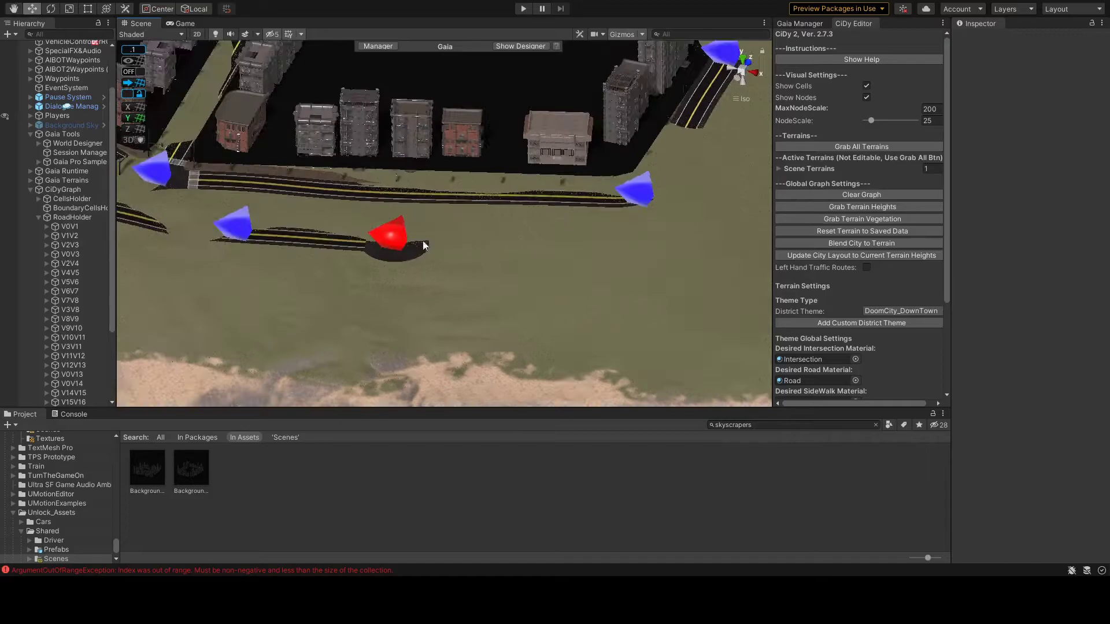
left_click_drag(564, 272, 389, 341, "alt")
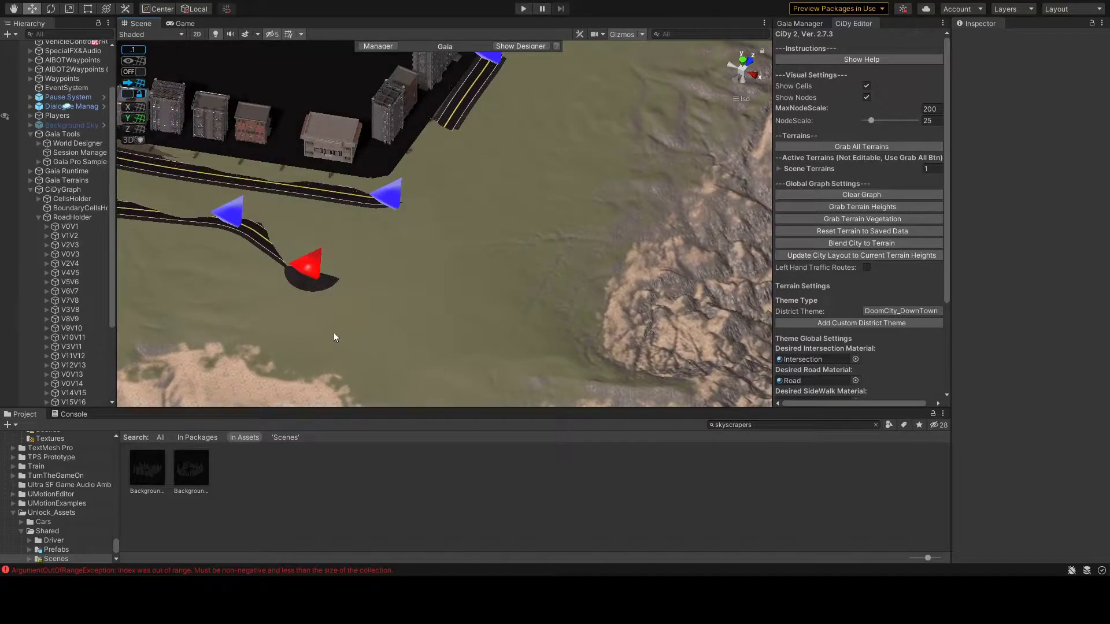
left_click(306, 303, "shift")
left_click(384, 334, "shift")
left_click(442, 298, "shift")
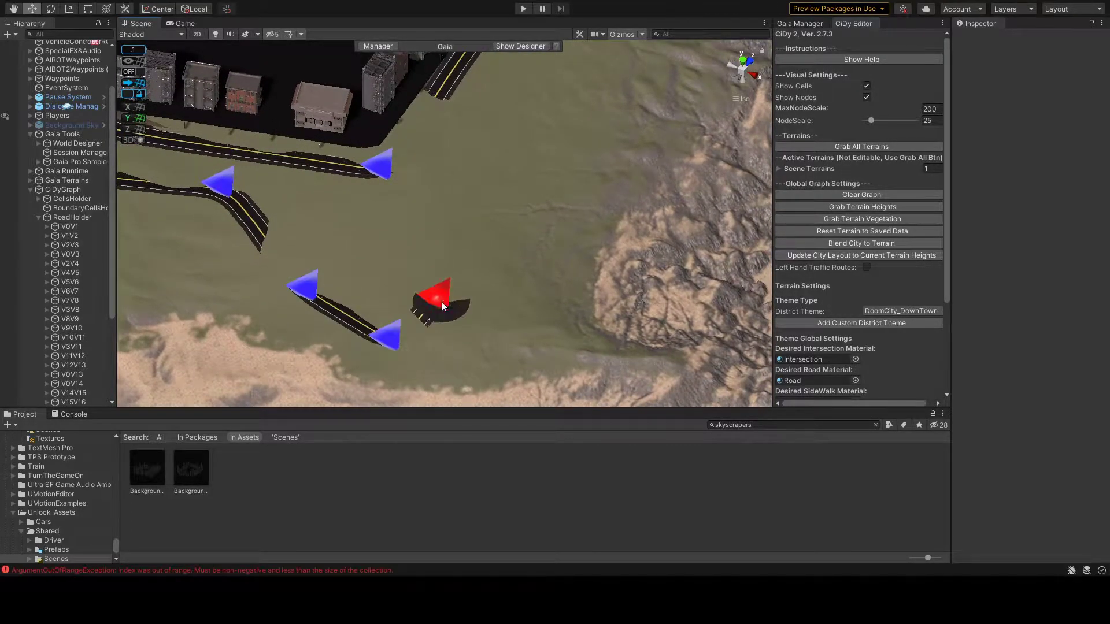
scroll(442, 305, "down", 3)
scroll(390, 258, "down", 5)
mouse_move(390, 257)
left_mouse_down("alt")
mouse_move(569, 369)
mouse_move(608, 188)
left_mouse_up("alt")
scroll(398, 280, "up", 5)
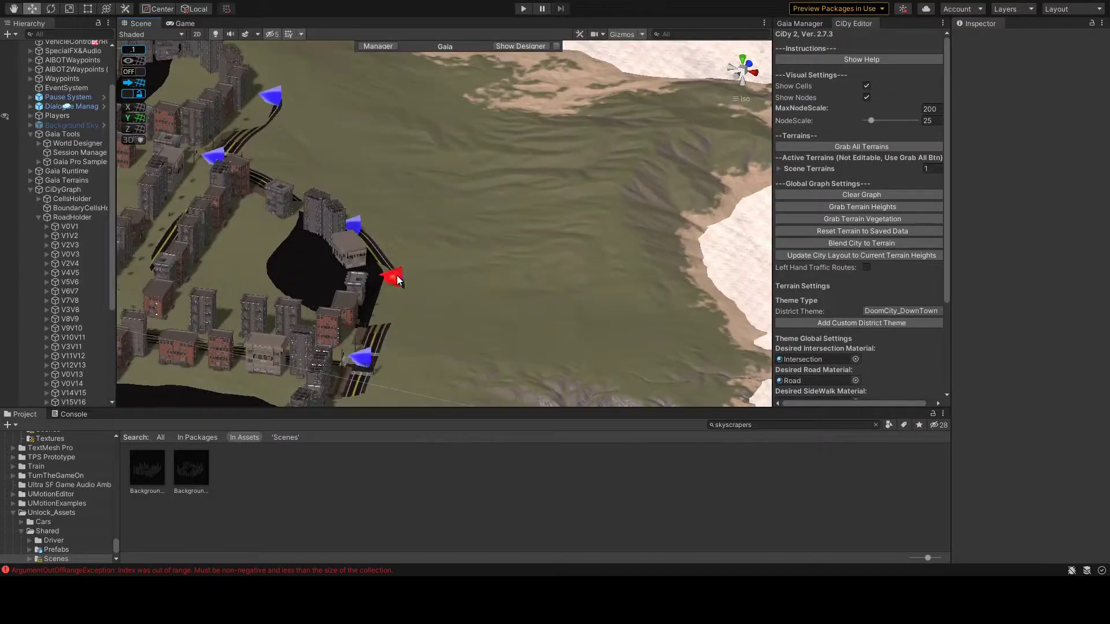
mouse_move(398, 280)
left_mouse_down("alt")
mouse_move(438, 186)
mouse_move(574, 330)
left_mouse_up("alt")
scroll(574, 331, "up", 3)
scroll(628, 301, "up", 3)
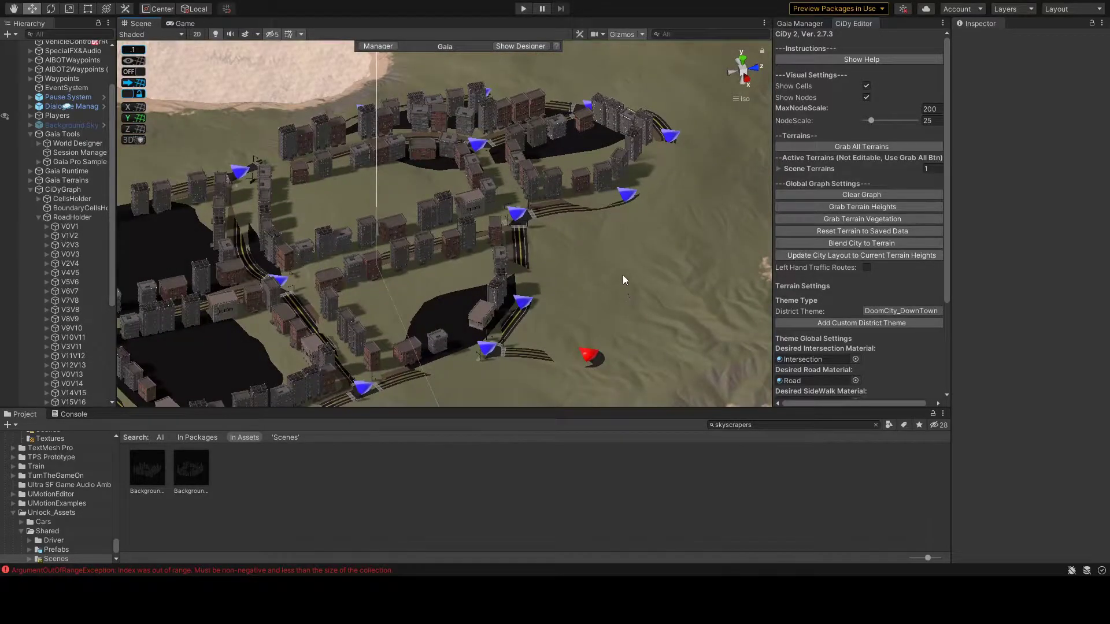
scroll(623, 280, "up", 1)
scroll(623, 280, "up", 2)
scroll(625, 380, "up", 1)
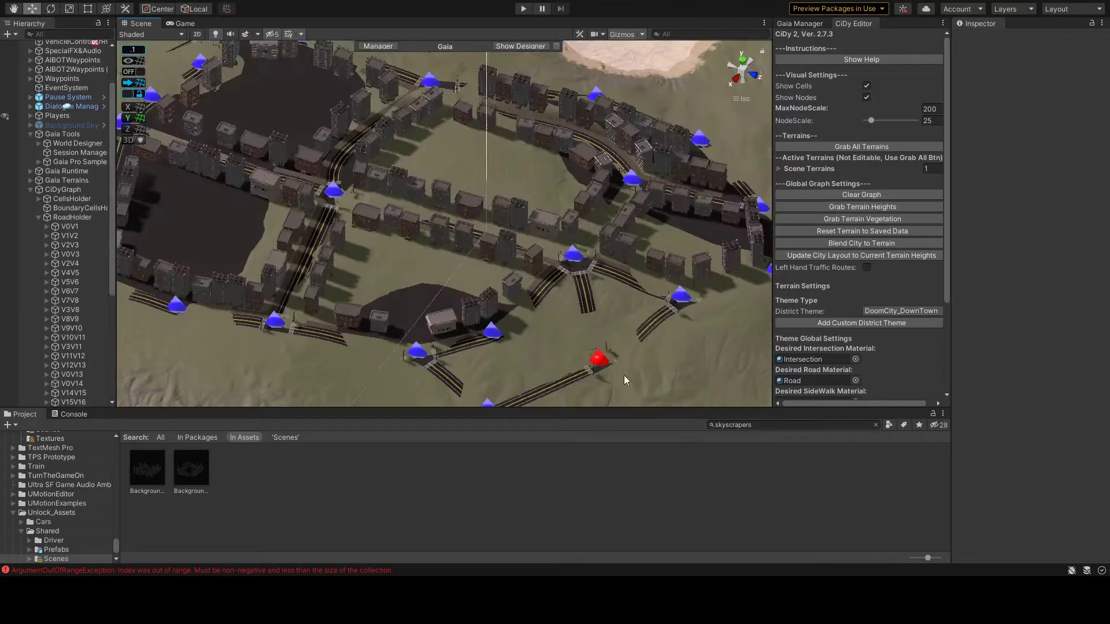
scroll(624, 380, "down", 4)
left_click_drag(561, 340, 591, 248, "alt")
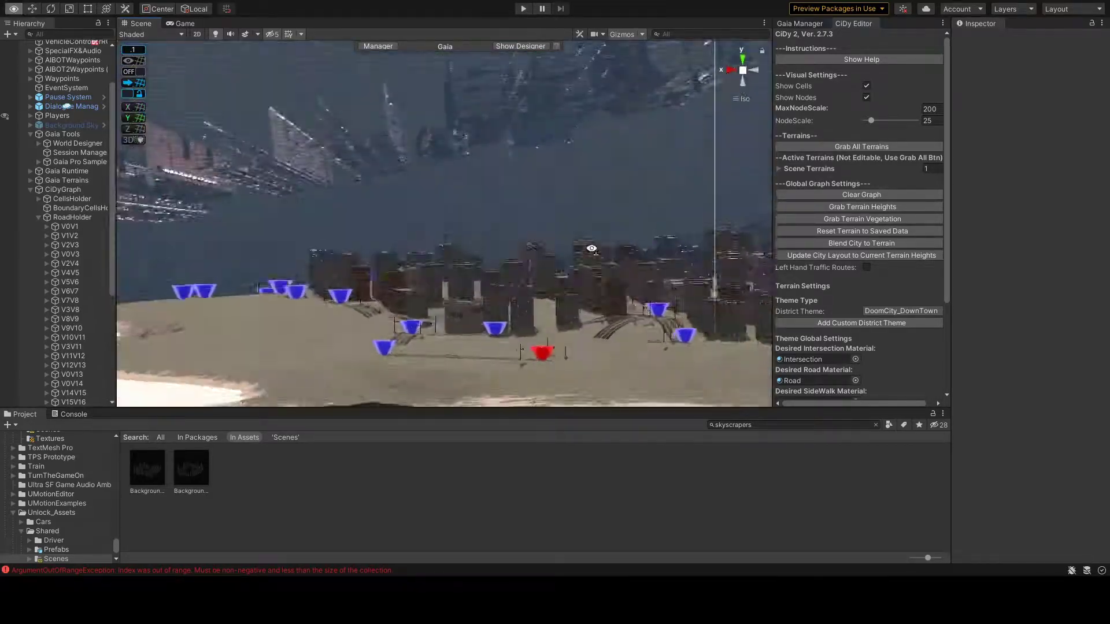
left_click_drag(592, 248, 557, 241, "alt")
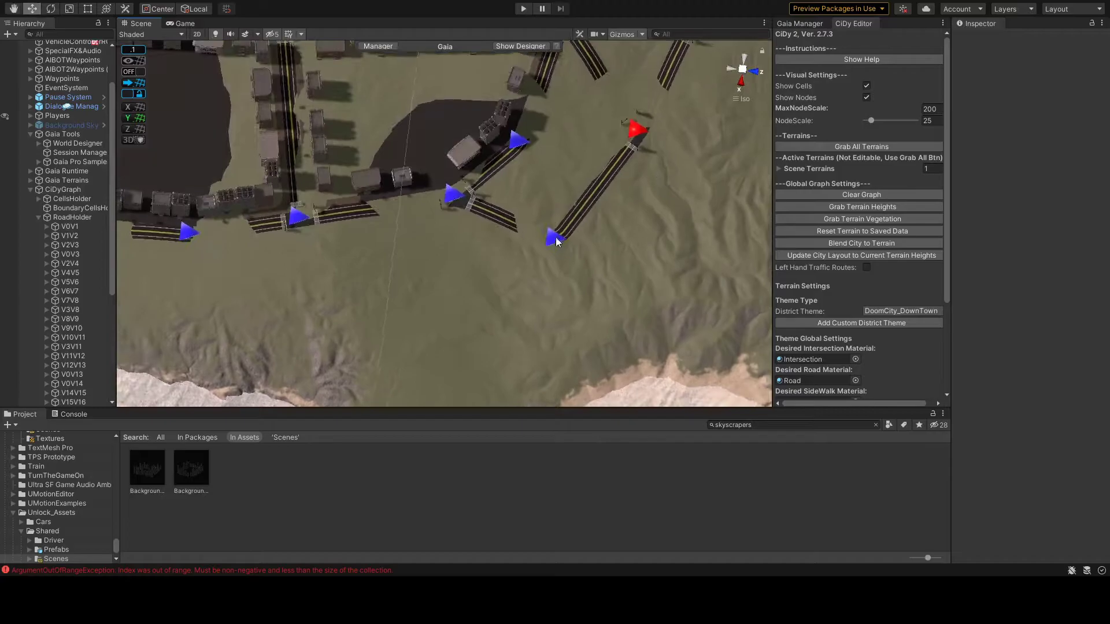
left_click_drag(511, 296, 343, 317, "alt")
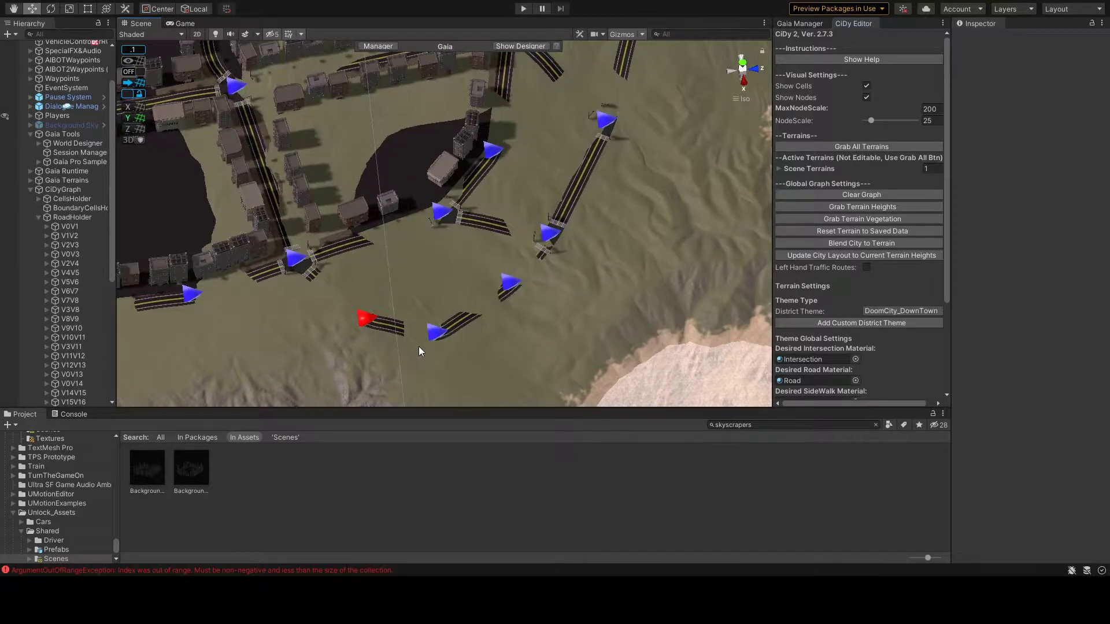
mouse_move(419, 347)
left_mouse_down("alt")
mouse_move(575, 254)
mouse_move(473, 234)
mouse_move(474, 205)
mouse_move(294, 296)
left_mouse_up("alt")
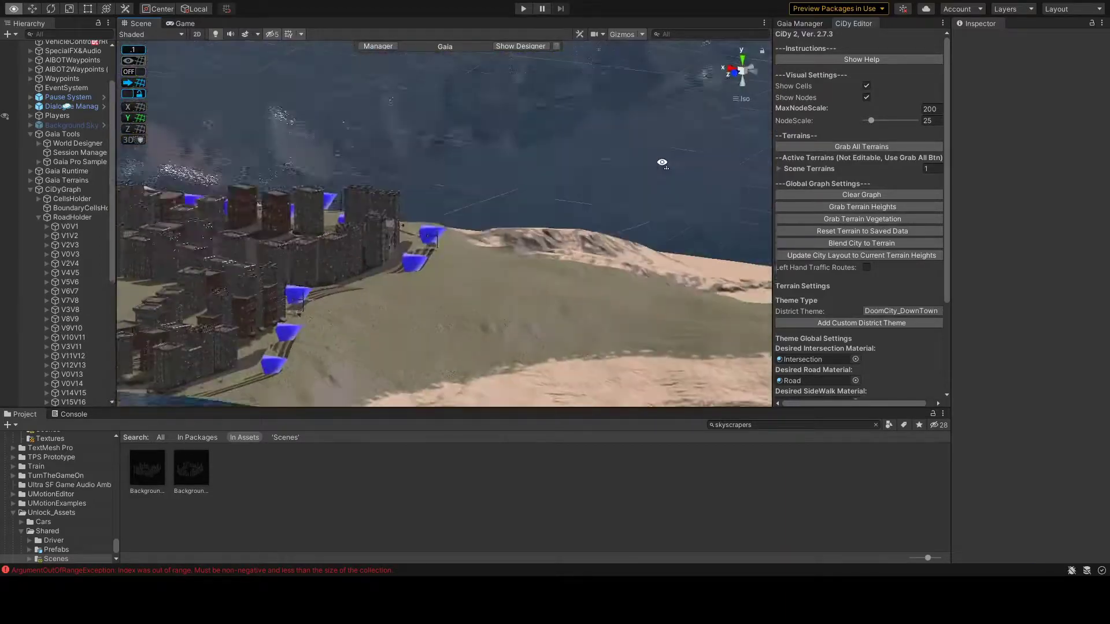
mouse_move(431, 307)
left_mouse_down("alt")
mouse_move(466, 204)
mouse_move(518, 292)
left_mouse_up("alt")
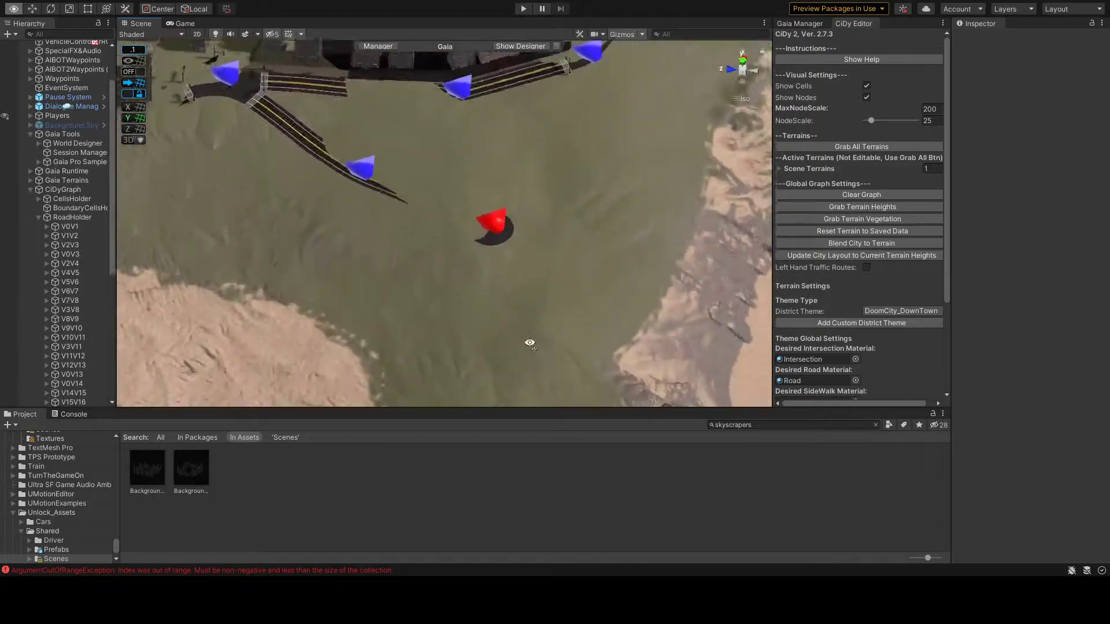
left_click_drag(587, 234, 373, 256, "alt")
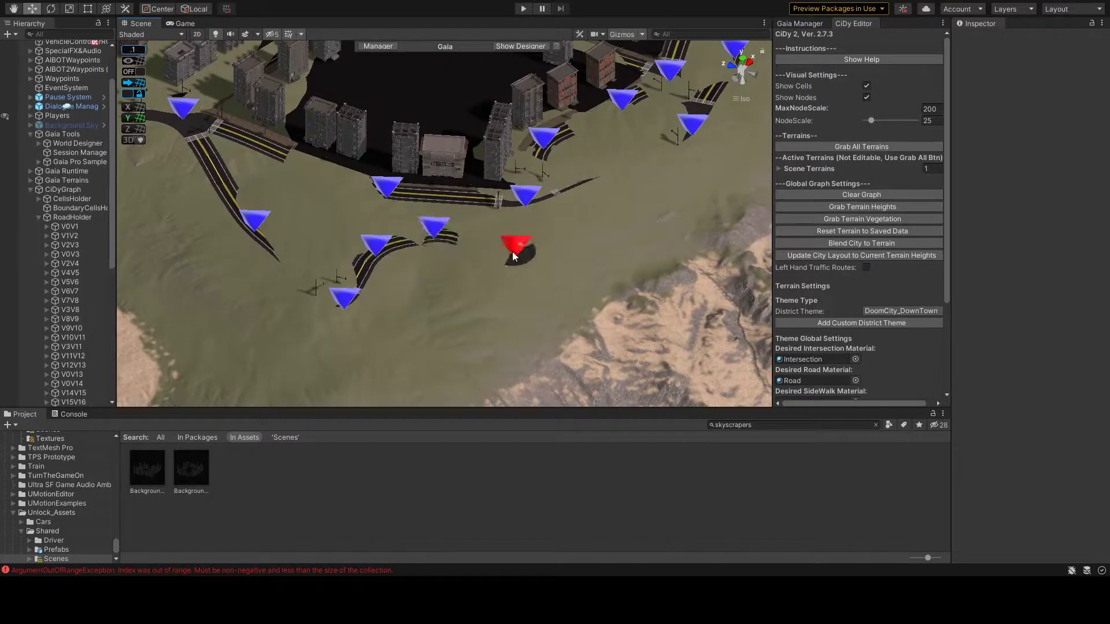
scroll(553, 259, "down", 5)
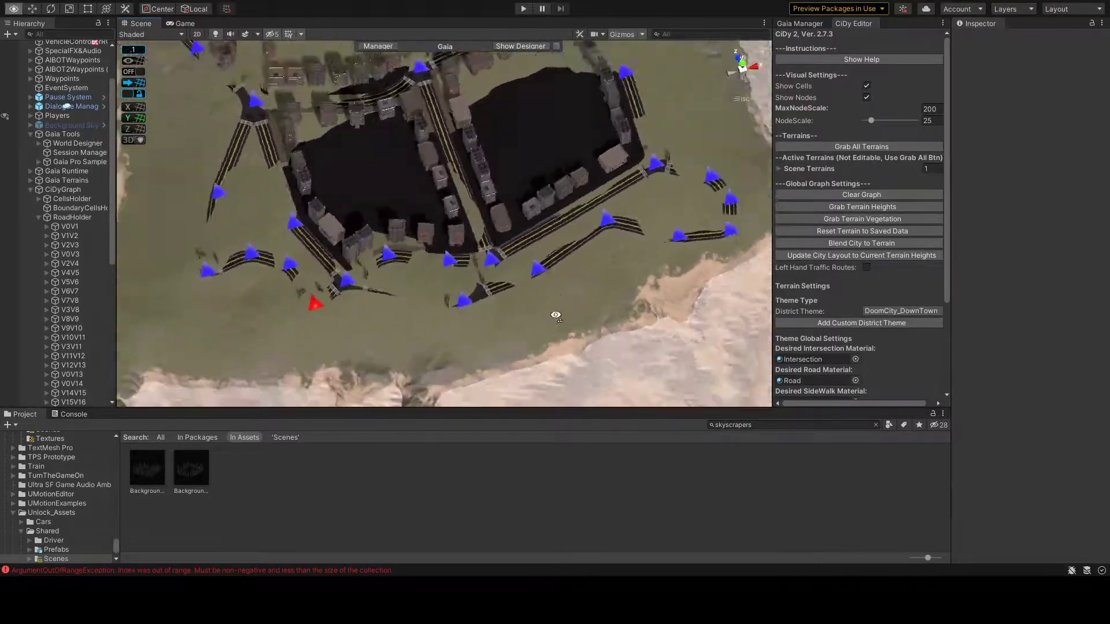
Add a new road from the intersection node near the lower road to a new node
mouse_move(553, 259)
left_mouse_down("alt")
mouse_move(540, 358)
mouse_move(523, 293)
mouse_move(469, 341)
mouse_move(539, 212)
mouse_move(608, 399)
mouse_move(280, 96)
mouse_move(459, 263)
mouse_move(591, 314)
left_mouse_up("alt")
scroll(540, 357, "up", 5)
left_click(474, 313)
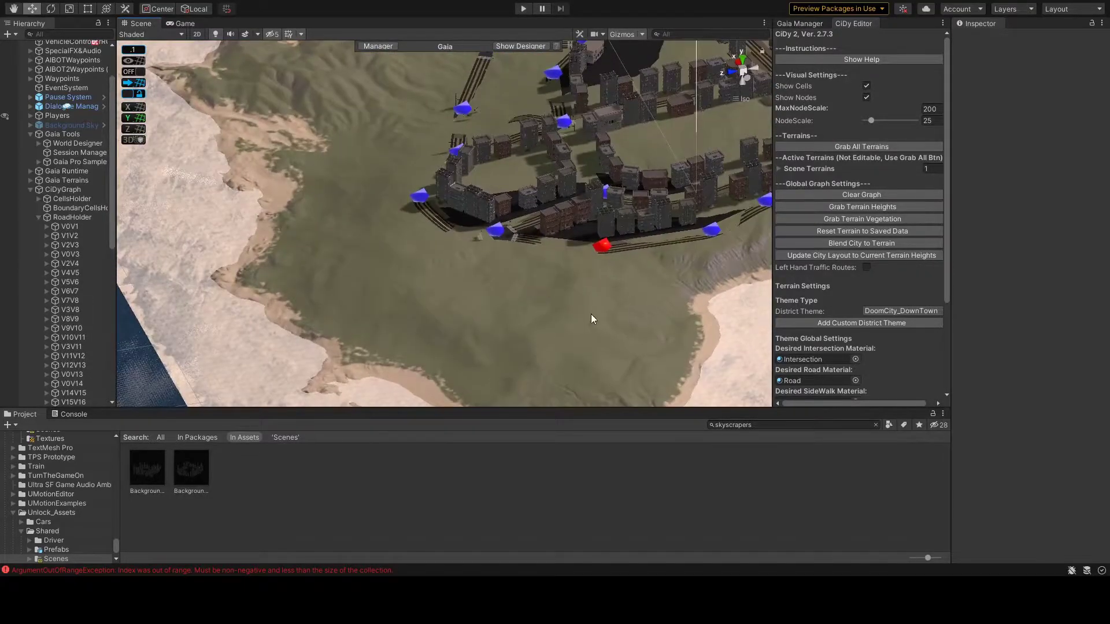
left_click(465, 302, "shift")
mouse_move(492, 234)
left_mouse_down("alt")
mouse_move(565, 247)
mouse_move(848, 229)
left_mouse_up("alt")
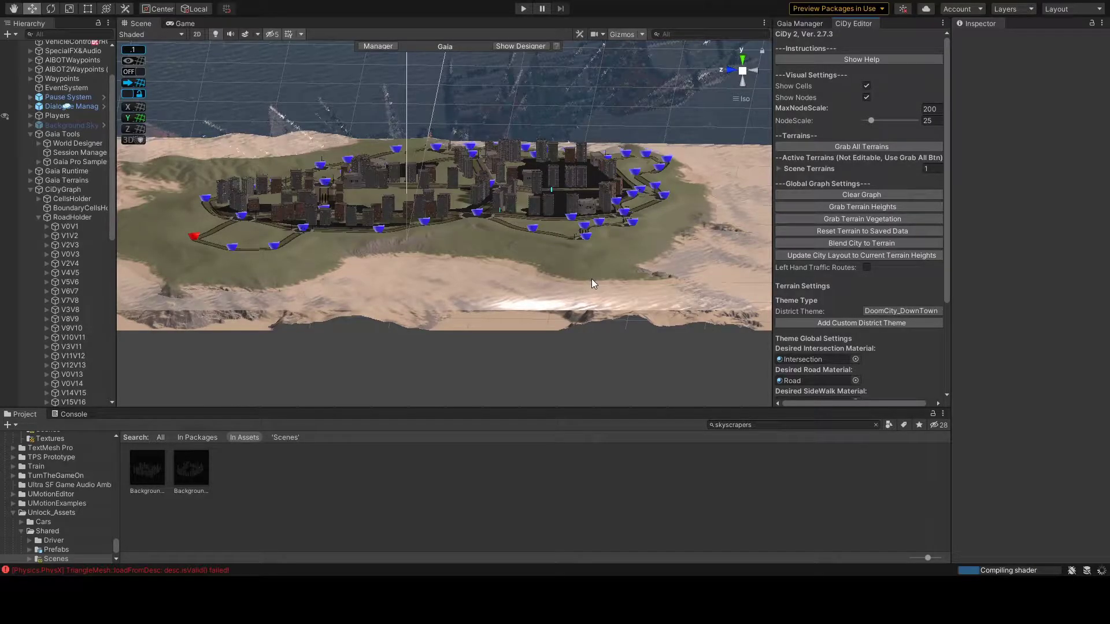
mouse_move(404, 341)
left_mouse_down("alt")
mouse_move(658, 220)
mouse_move(521, 327)
left_mouse_up("alt")
Turn off all Gaia Pro Sample Biome spawners and expand its Clear Spawns options
left_click(38, 218)
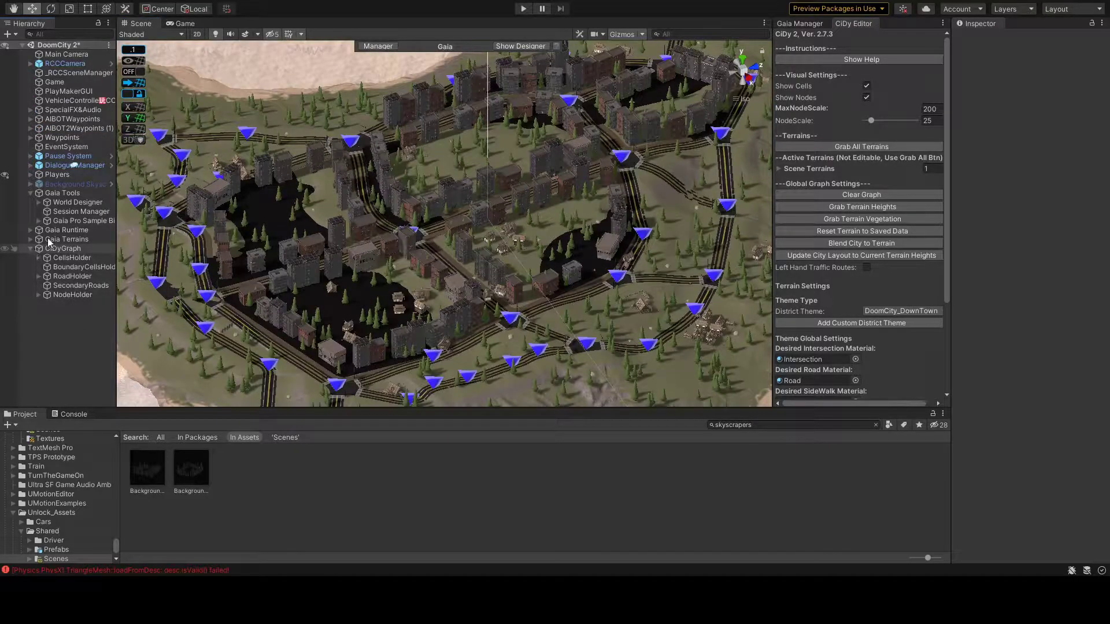
left_click(69, 221)
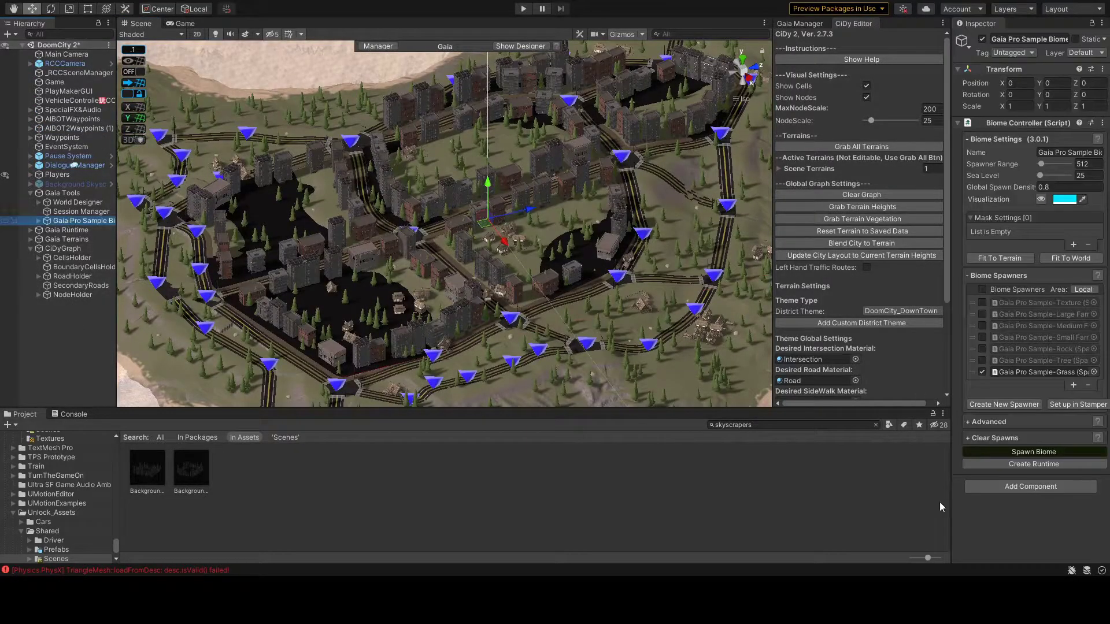
left_click(988, 290)
left_click(969, 439)
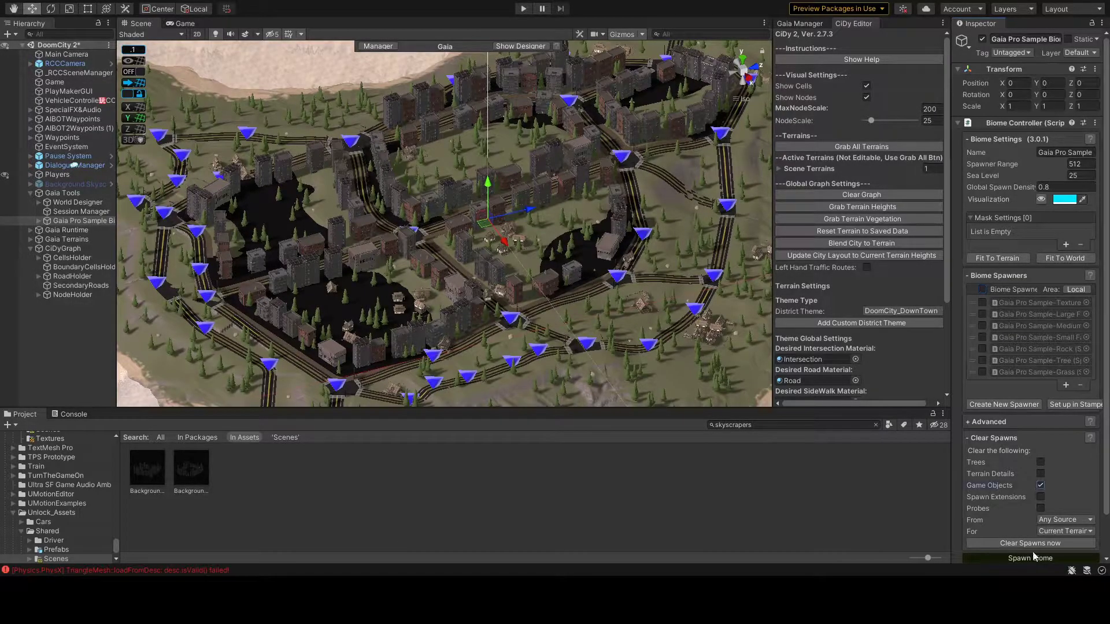
mouse_move(613, 243)
left_mouse_down("alt")
mouse_move(630, 297)
mouse_move(996, 383)
left_mouse_up("alt")
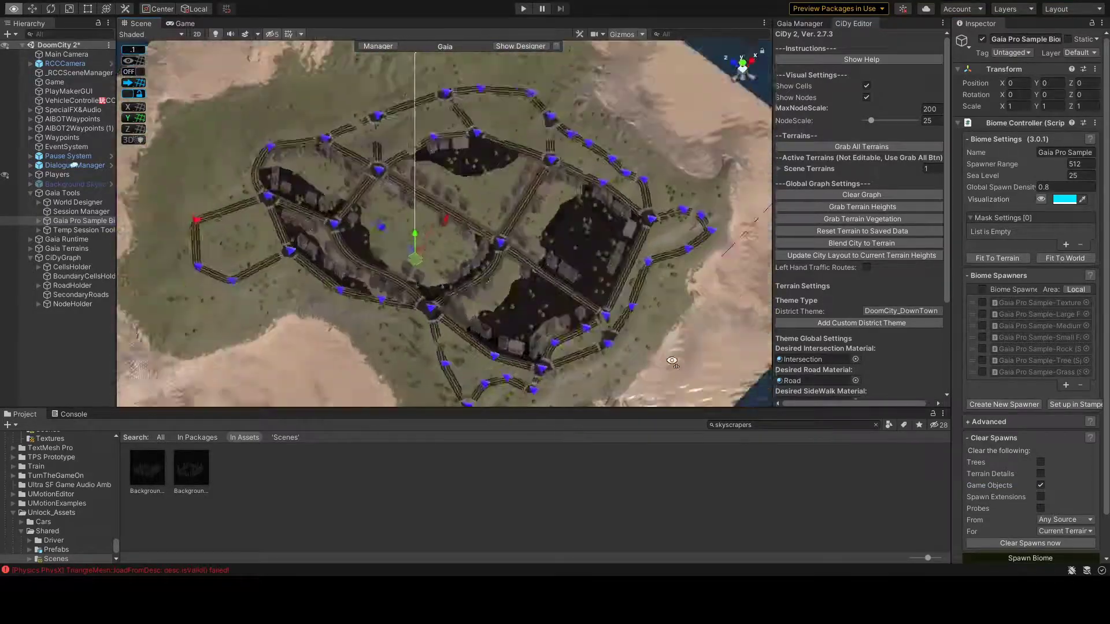
Turn off Show Nodes, keep Show Cells on, and select the cell along the lower road
scroll(445, 222, "up", 10)
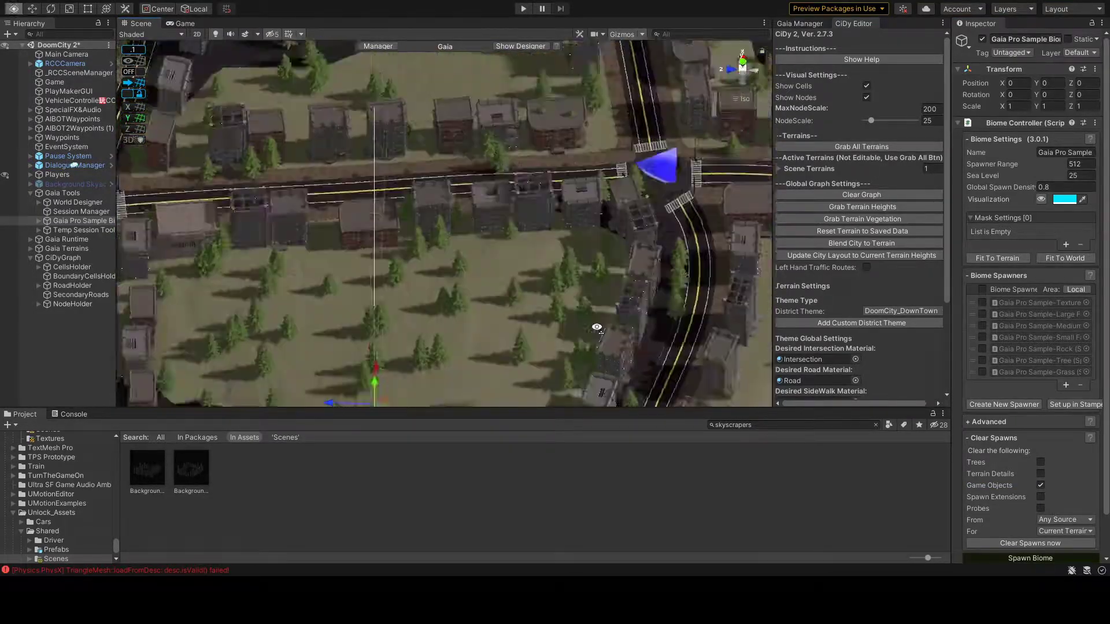
left_click(866, 97)
left_click(866, 85)
scroll(445, 223, "down", 8)
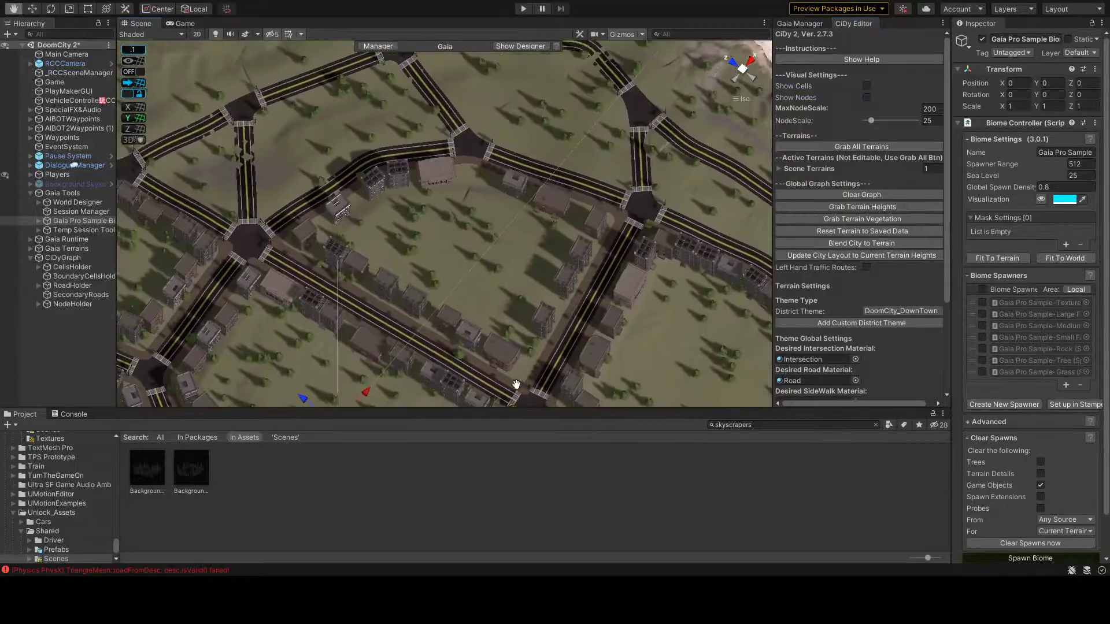
mouse_move(521, 231)
middle_mouse_down()
mouse_move(600, 271)
mouse_move(474, 243)
mouse_move(440, 260)
middle_mouse_up()
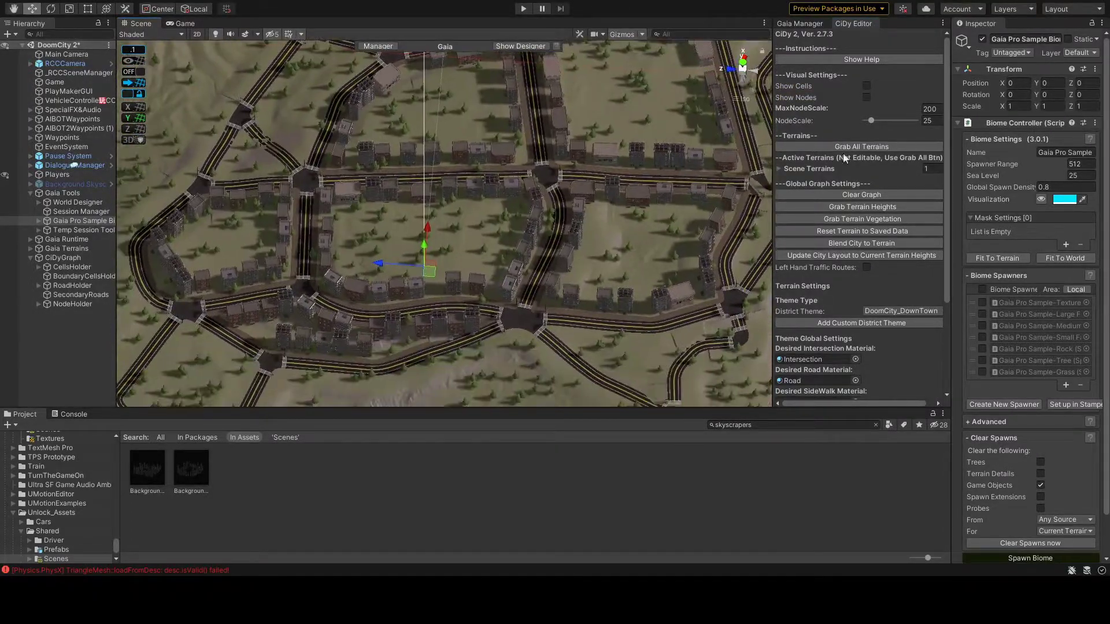
left_click(866, 86)
left_click(377, 352)
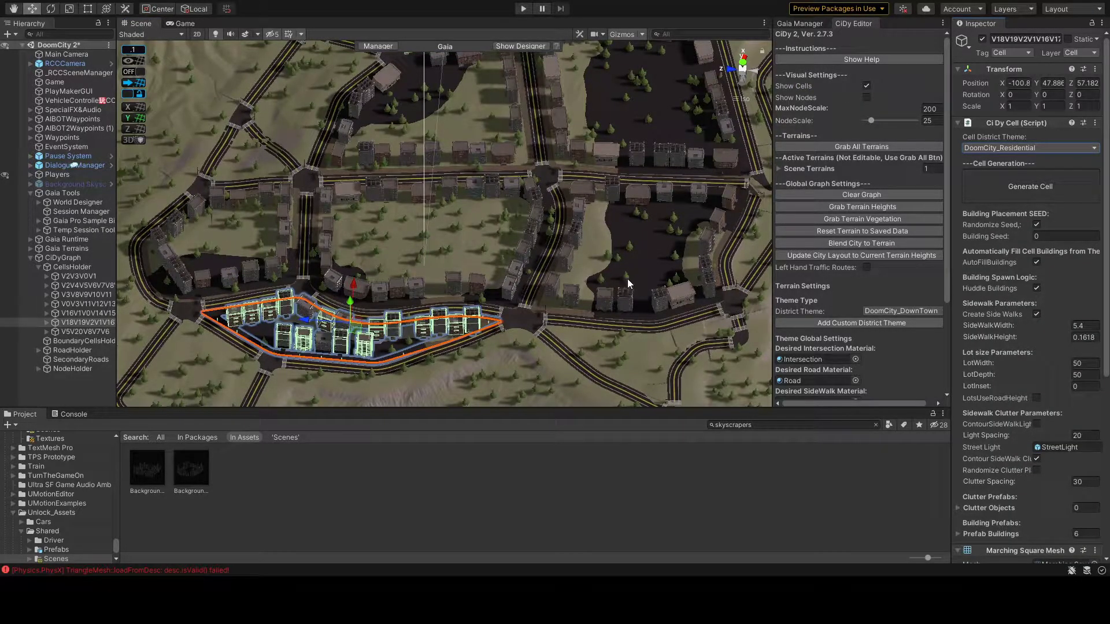
Regenerate the selected cell's buildings twice with new seeds and frame it
left_click(1030, 186)
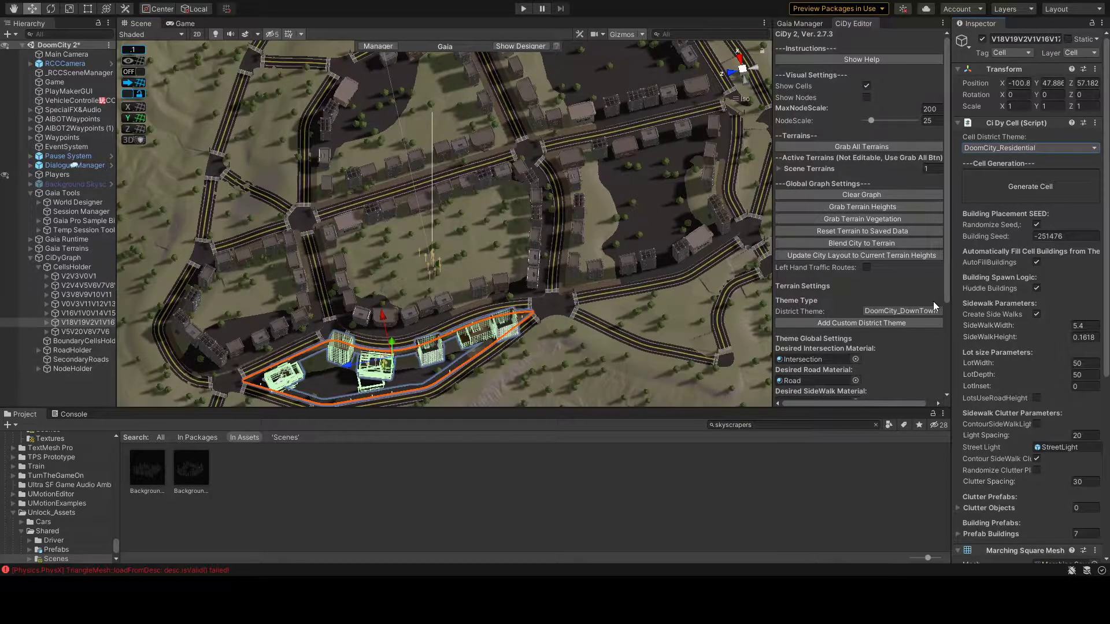
left_click(1013, 187)
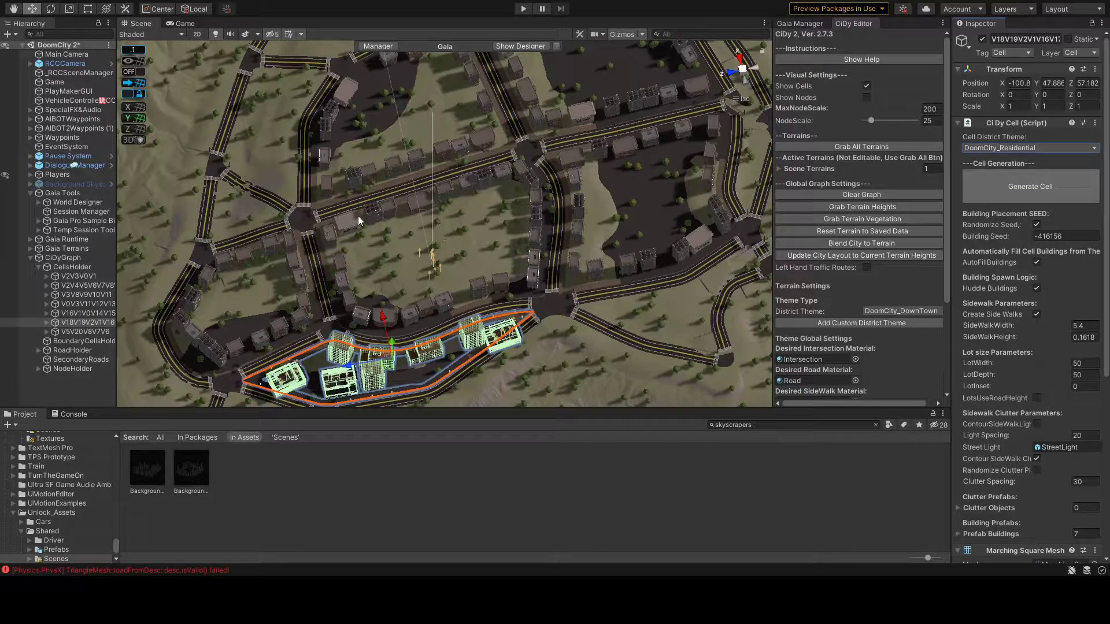
key("f")
left_click_drag(511, 155, 570, 190, "alt")
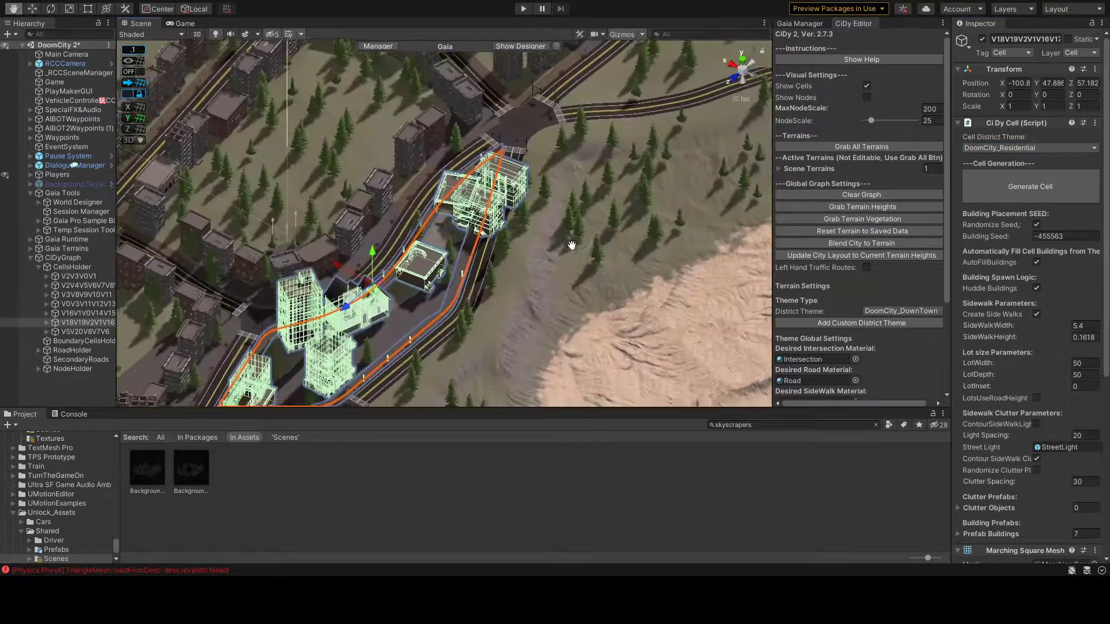
Turn the cell outlines back on and select cell V16V1V0V14V15
left_click(484, 221)
scroll(497, 221, "up", 3)
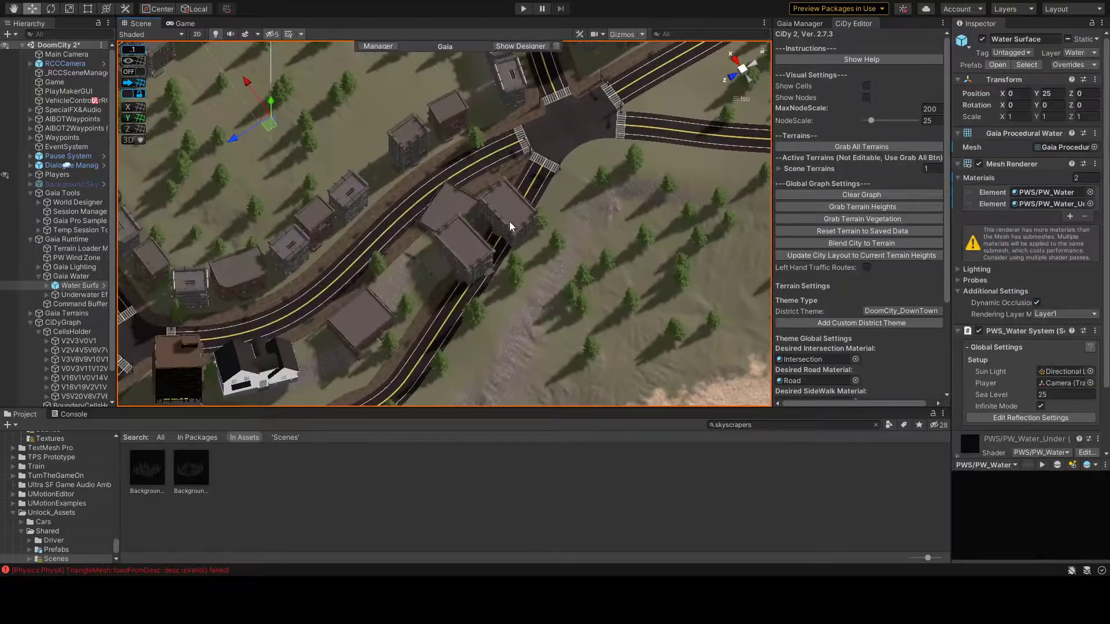
left_click(509, 221)
left_click_drag(509, 221, 692, 211, "alt")
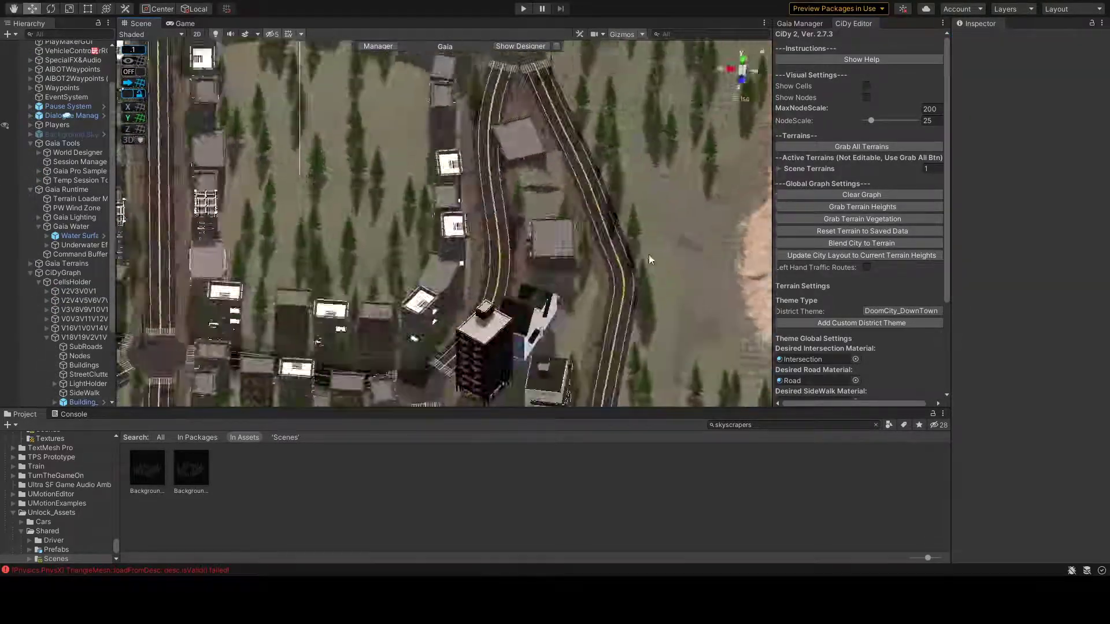
scroll(692, 211, "up", 3)
mouse_move(492, 307)
left_mouse_down("alt")
mouse_move(471, 296)
mouse_move(664, 155)
left_mouse_up("alt")
left_click(866, 85)
left_click_drag(685, 256, 425, 213, "alt")
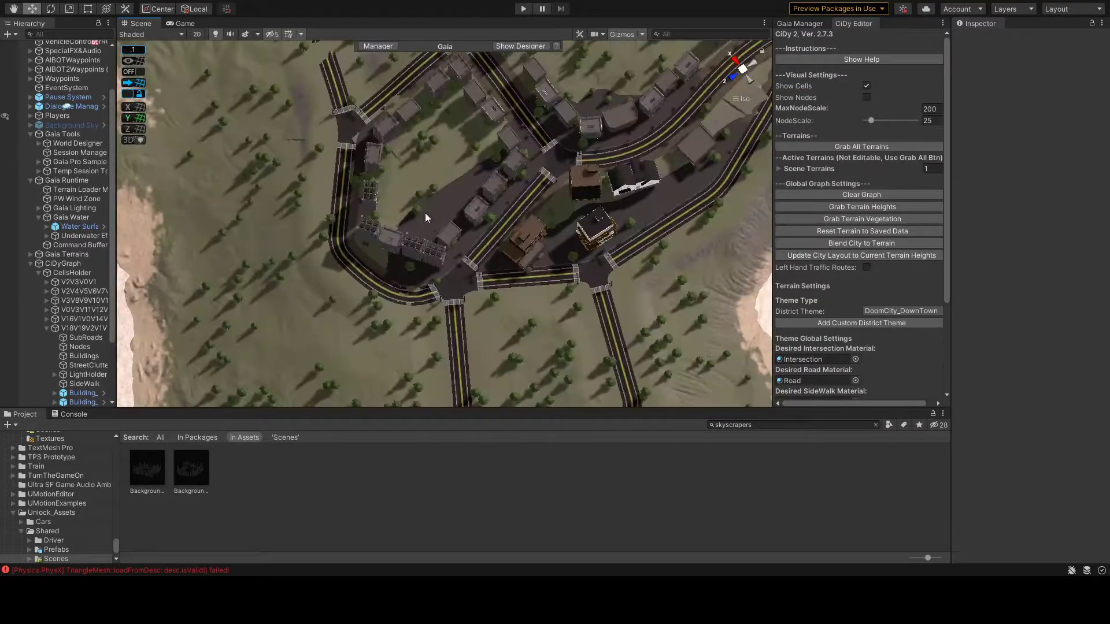
left_click(425, 212)
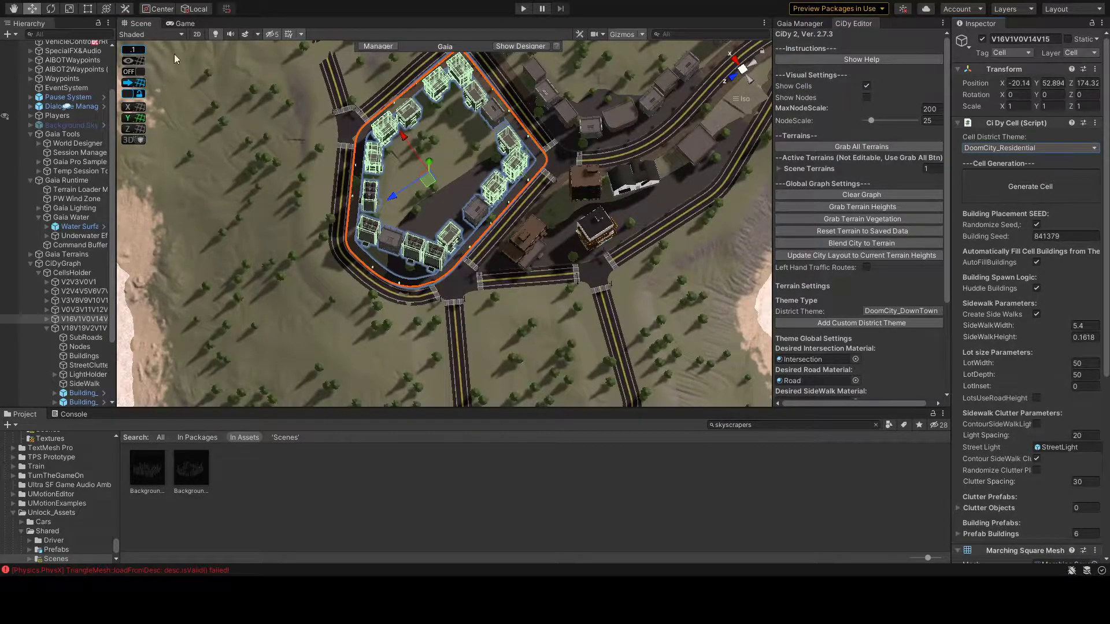
mouse_move(547, 342)
left_mouse_down("alt")
mouse_move(441, 285)
mouse_move(525, 221)
mouse_move(552, 157)
mouse_move(589, 269)
left_mouse_up("alt")
Regenerate cell V2V4V5V6V7V8V3's buildings with seed 262308 into tall apartment blocks
left_click(440, 286)
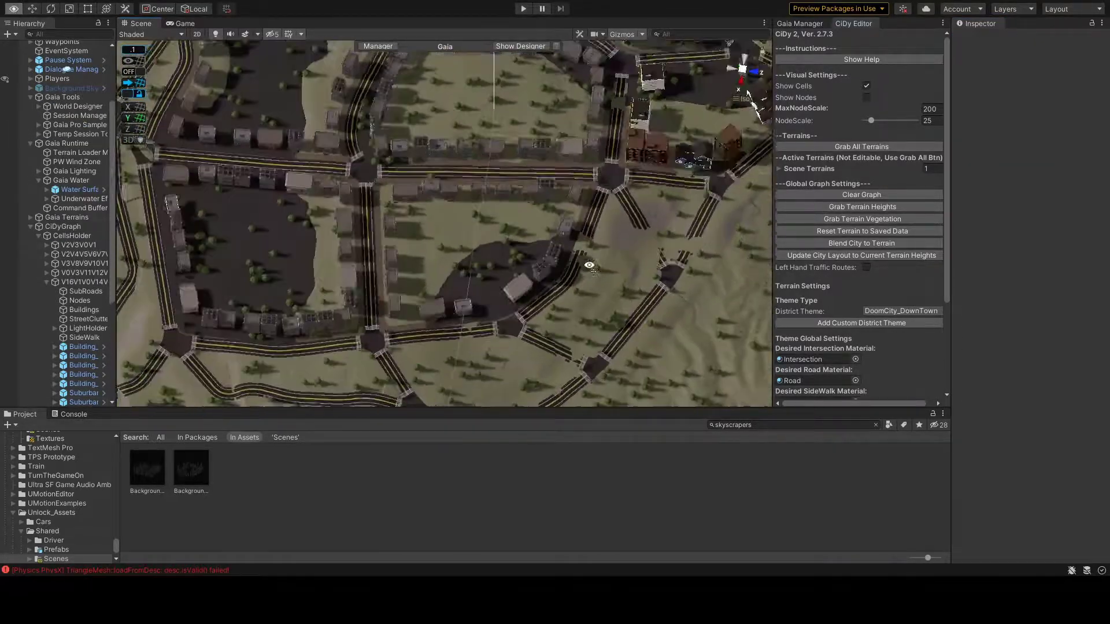
scroll(590, 265, "down", 3)
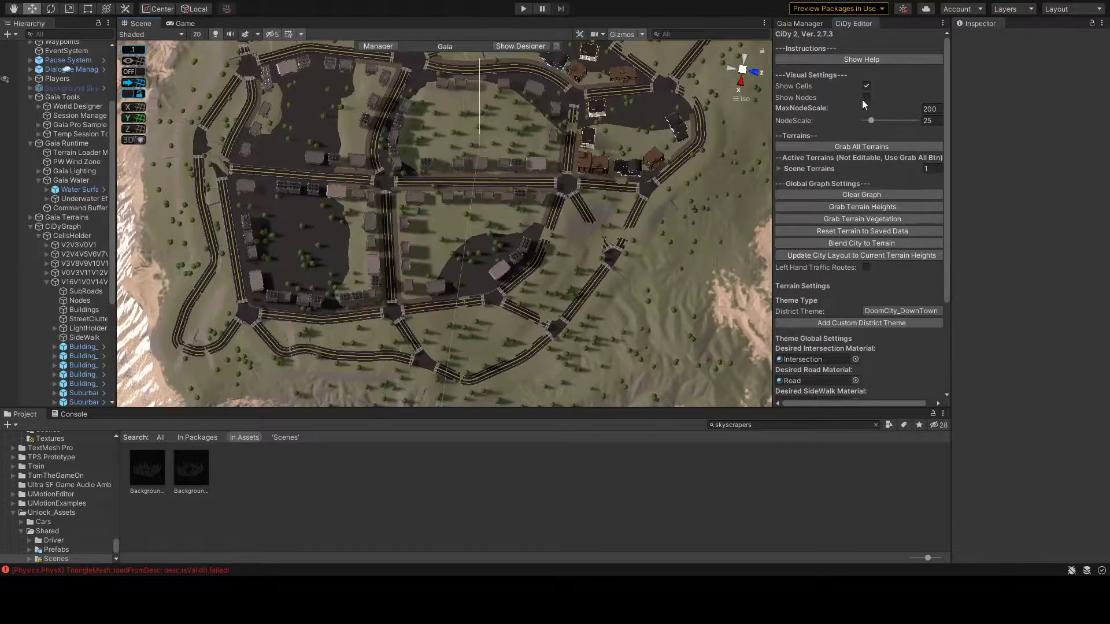
mouse_move(578, 243)
left_mouse_down("alt")
mouse_move(489, 300)
mouse_move(574, 255)
mouse_move(565, 322)
left_mouse_up("alt")
left_click(451, 305)
left_click(573, 256)
scroll(609, 277, "up", 3)
left_click(565, 322)
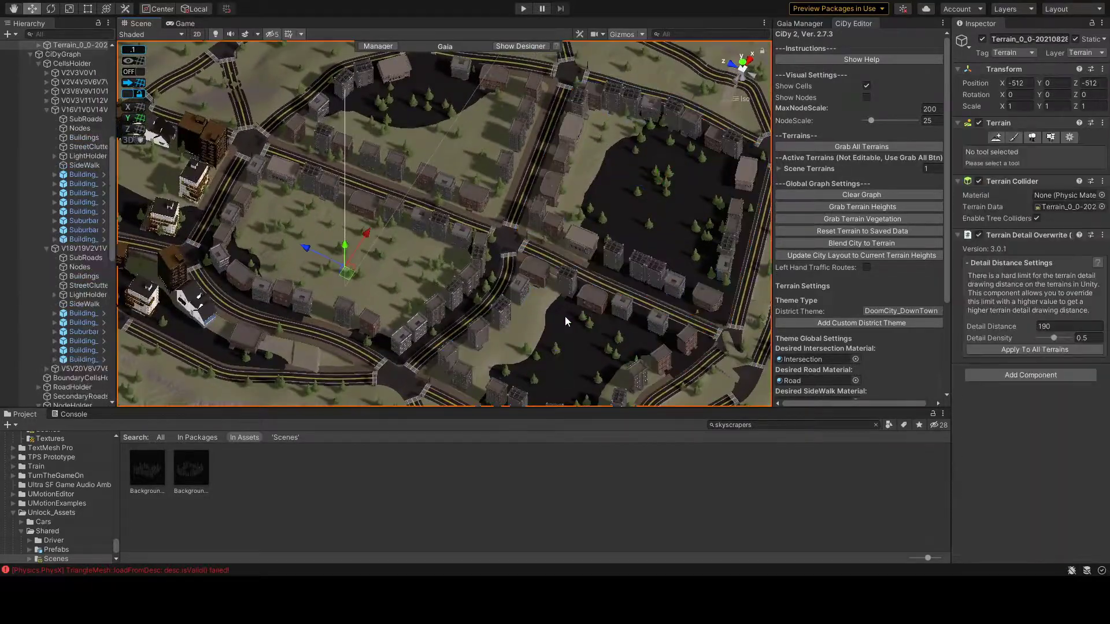
left_click(566, 321)
left_click(1026, 188)
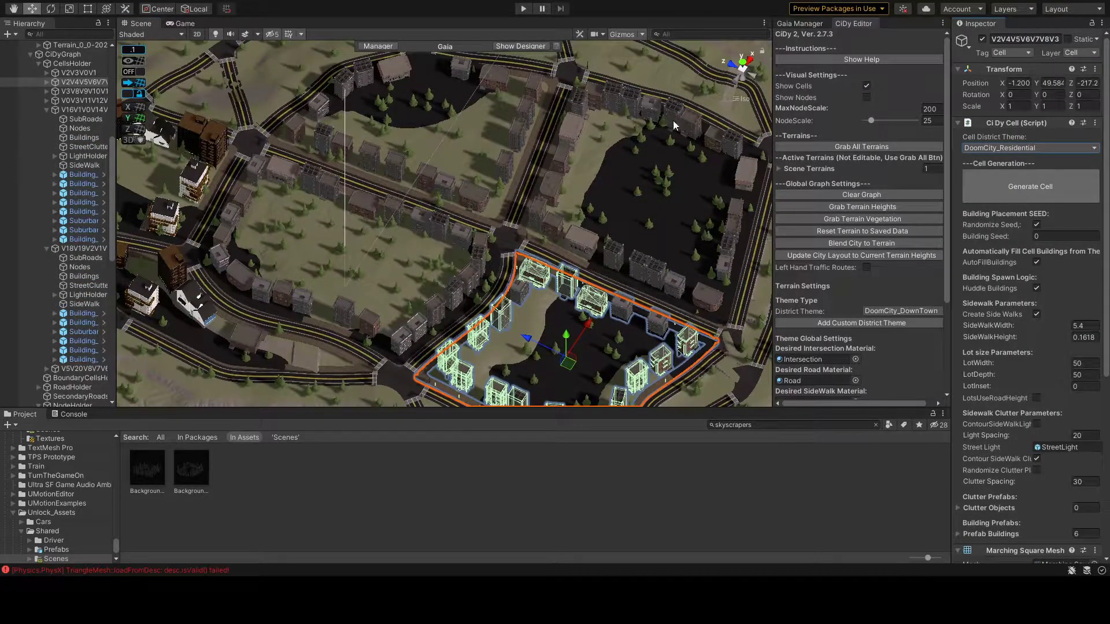
mouse_move(673, 120)
left_mouse_down("alt")
mouse_move(425, 213)
mouse_move(640, 150)
mouse_move(498, 317)
mouse_move(649, 237)
left_mouse_up("alt")
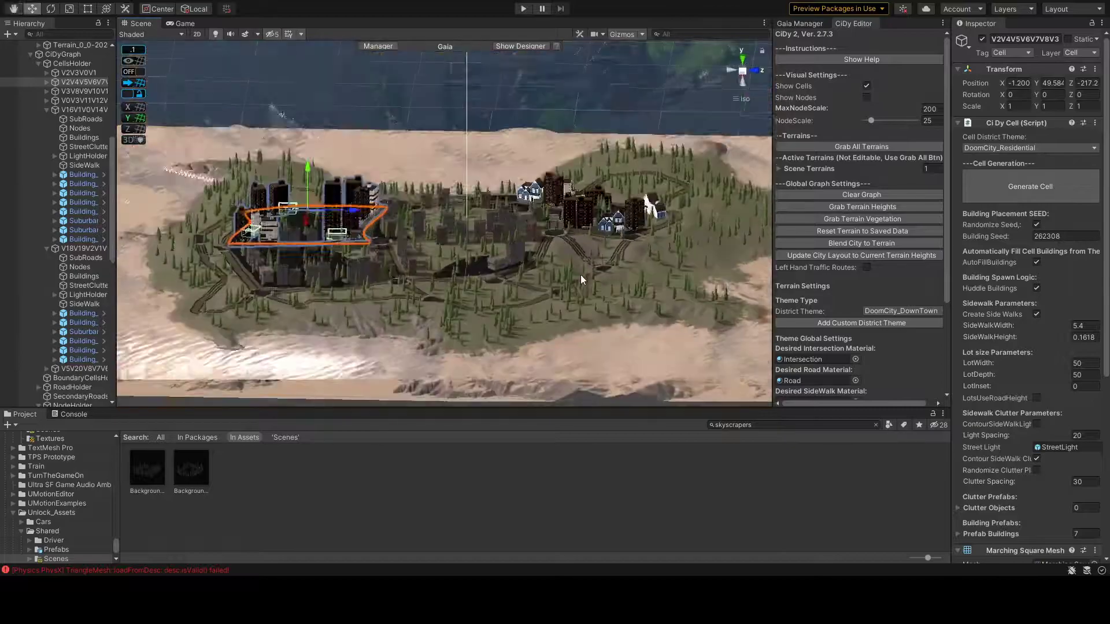
scroll(650, 237, "down", 2)
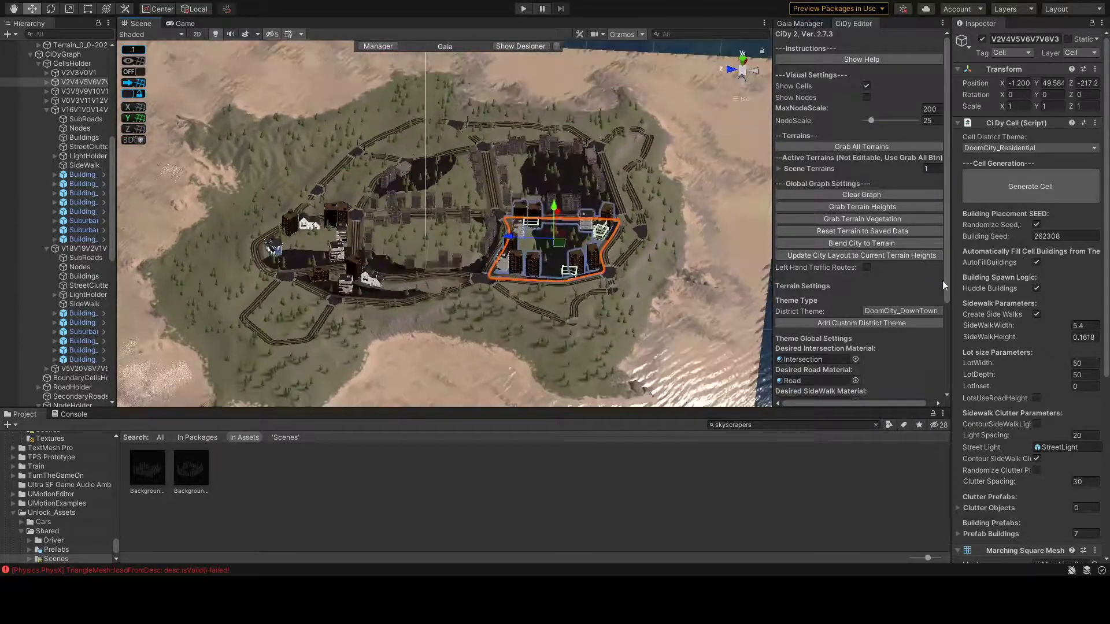
left_click_drag(118, 211, 301, 211)
Collapse CiDyGraph and show the Gaia Pro Sample Biome's Clear Spawns options
left_click(81, 163)
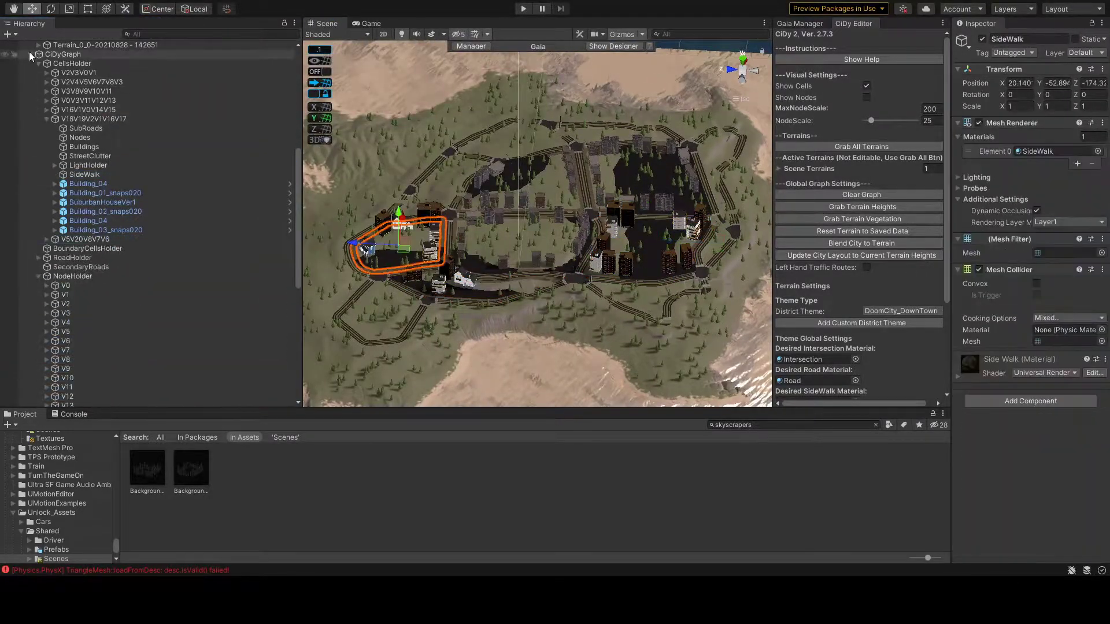
left_click(91, 221)
left_click(970, 438)
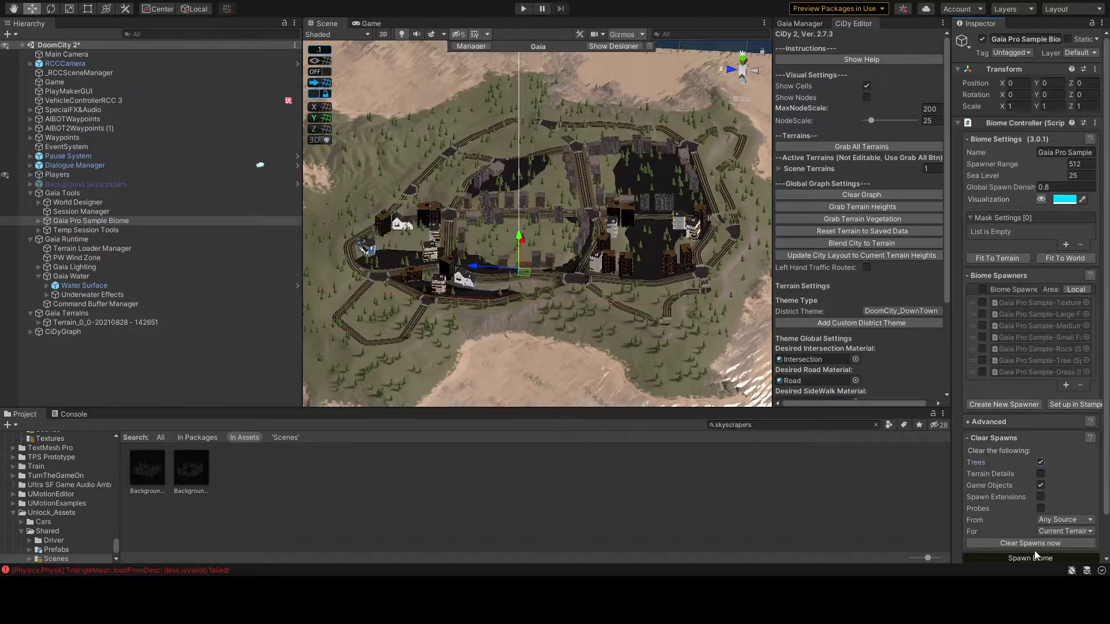
Restore the Scene view width and enter Play mode with Ctrl+P
left_click_drag(302, 281, 116, 281)
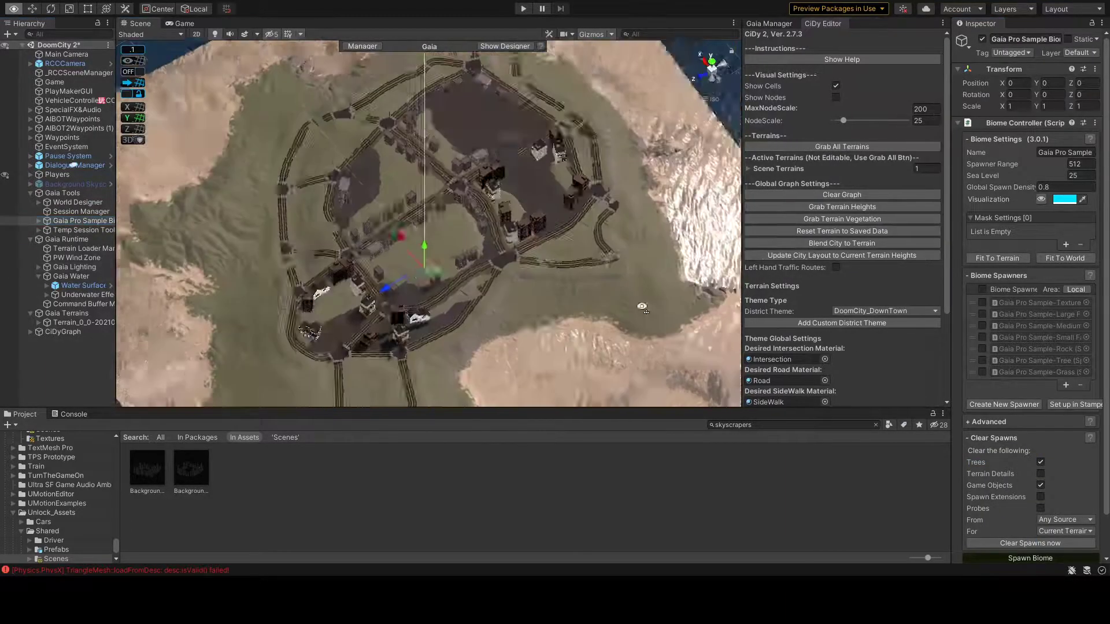
scroll(495, 190, "up", 5)
key("ctrl+p")
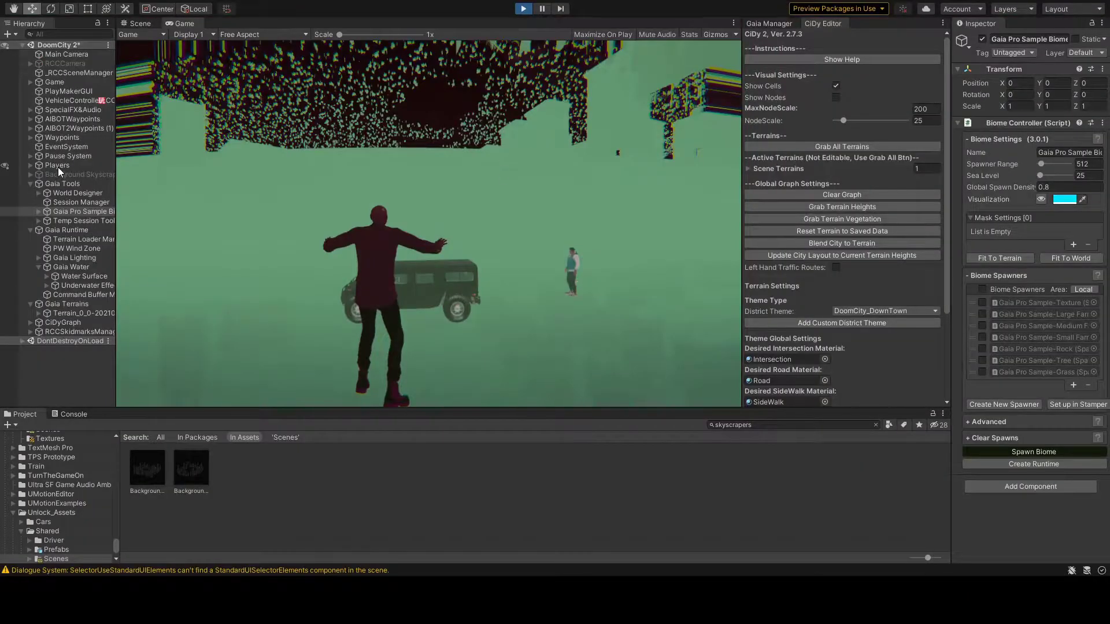
Stop the play test and move the Players group onto the street at about Y 62
left_click(58, 168)
key("ctrl+p")
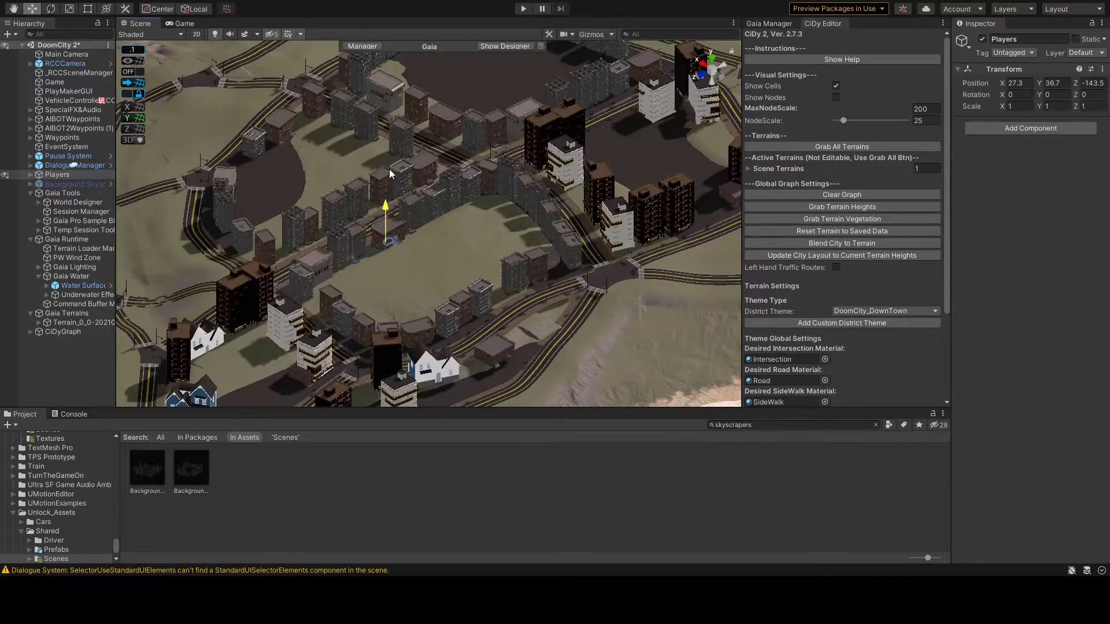
right_click_drag(638, 195, 634, 251)
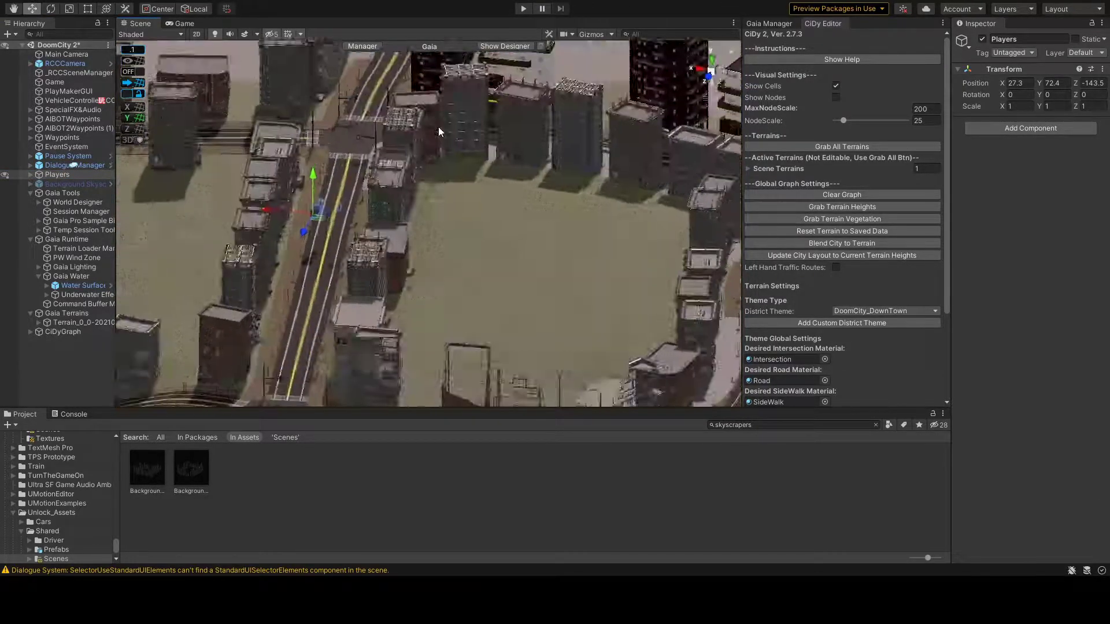
left_click_drag(505, 243, 505, 289)
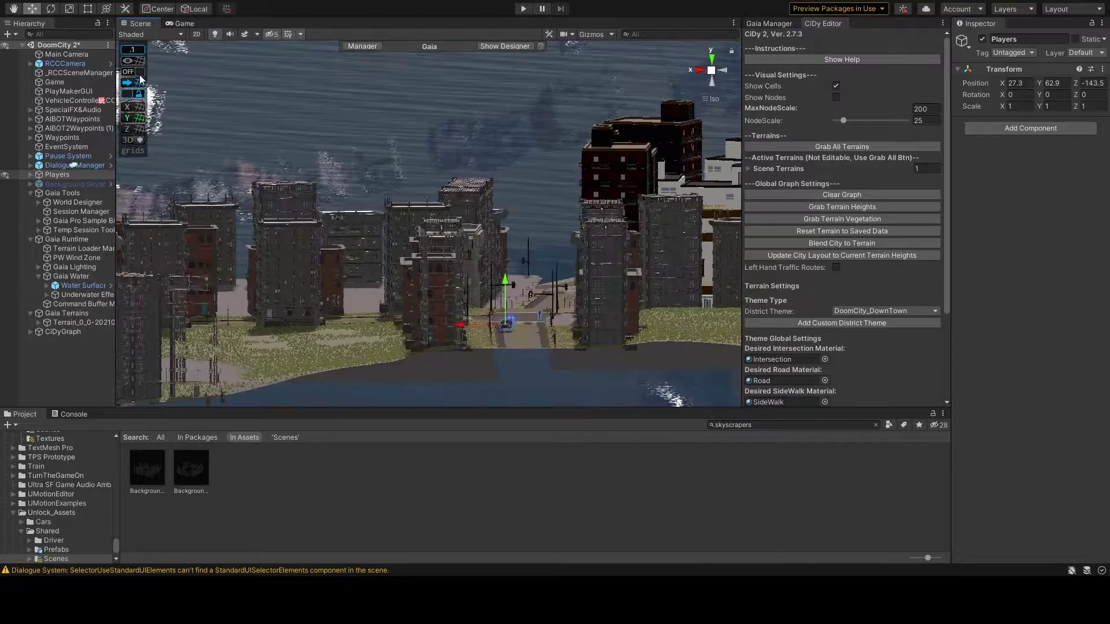
mouse_move(511, 211)
right_mouse_down()
mouse_move(508, 314)
mouse_move(379, 309)
mouse_move(449, 397)
right_mouse_up()
Select the whole Hummer_One vehicle and view it from above
left_click(383, 312)
left_click(379, 309)
left_click(379, 308)
left_click(382, 306)
left_click(396, 240)
mouse_move(396, 240)
right_mouse_down()
mouse_move(354, 291)
mouse_move(312, 284)
right_mouse_up()
Collapse the Players and CiDyGraph groups and pull back to survey the whole city
left_click(30, 175)
left_click(72, 305)
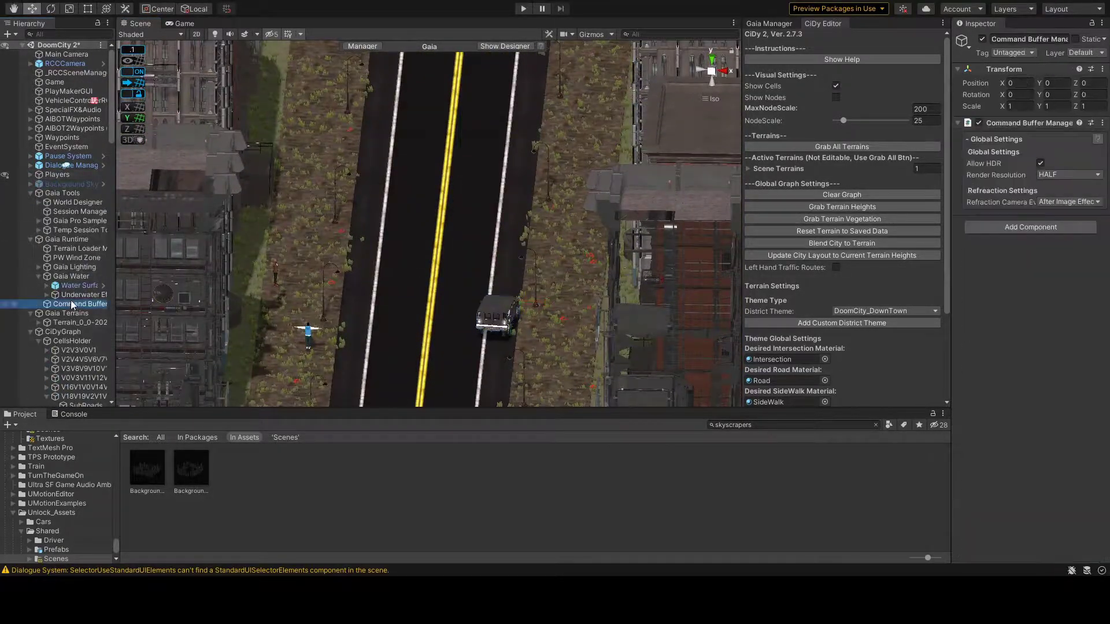
left_click(30, 332)
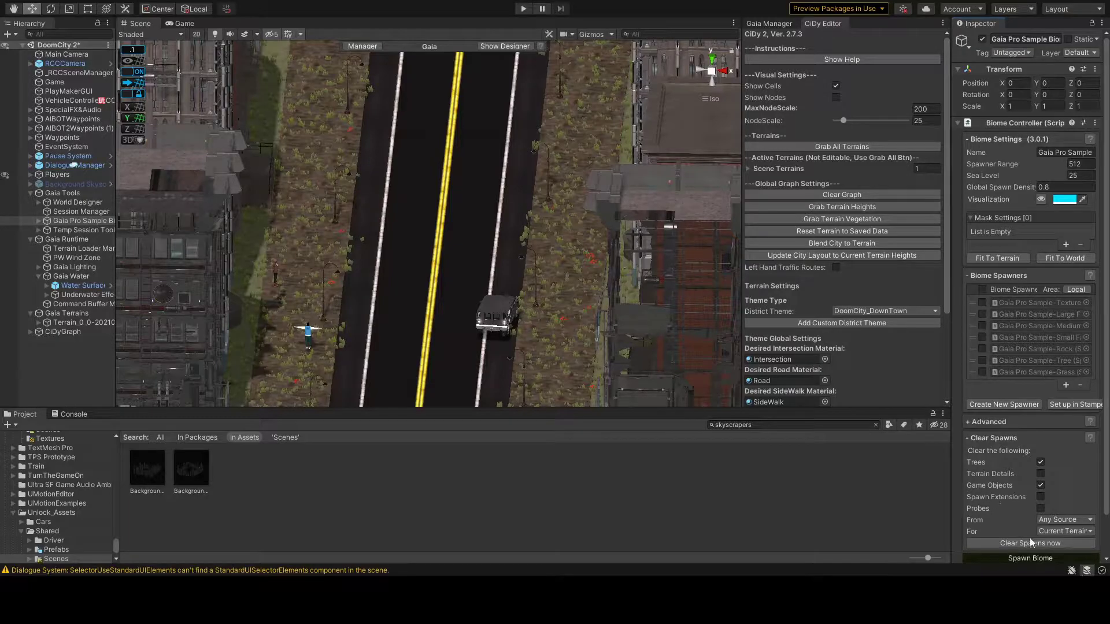
scroll(1035, 503, "down", 2)
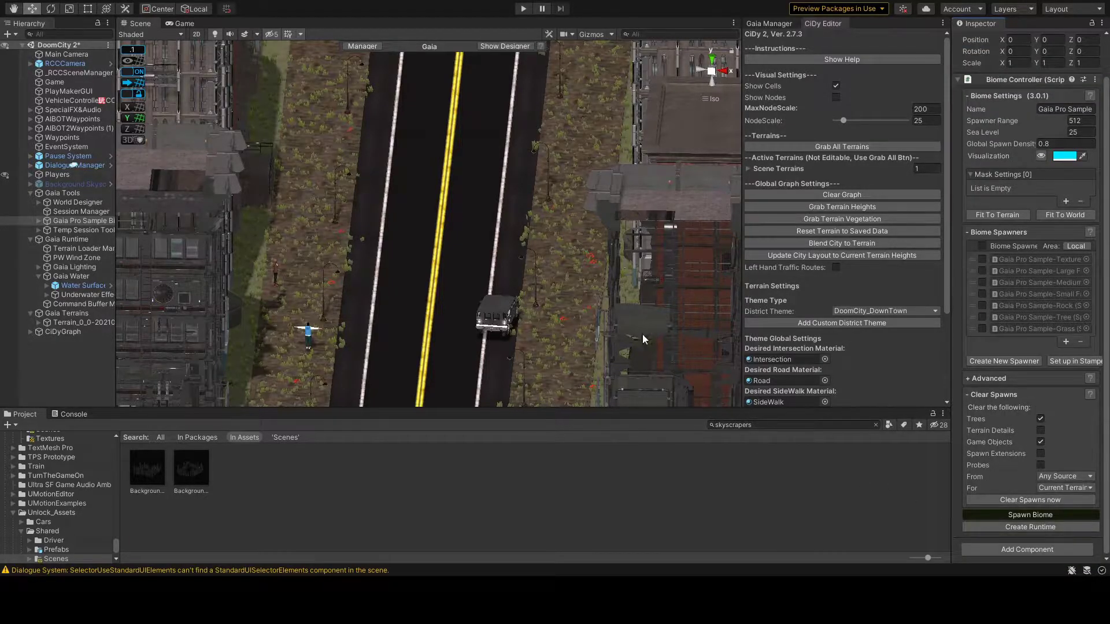
left_click_drag(644, 339, 971, 481, "alt")
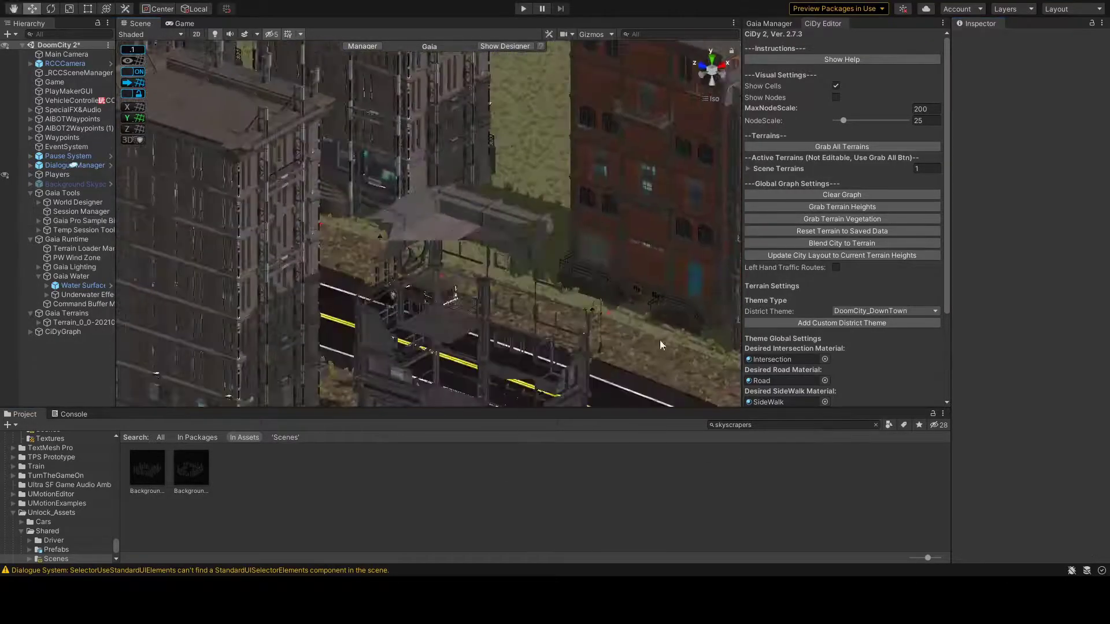
left_click_drag(660, 339, 527, 186, "alt")
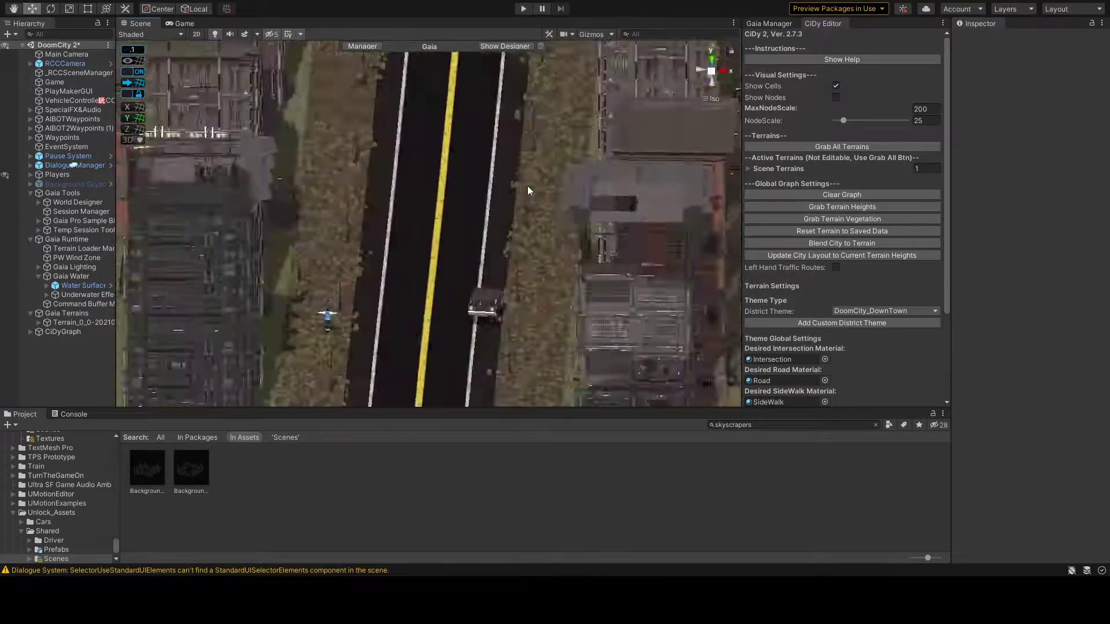
scroll(527, 185, "down", 5)
left_click(58, 63)
Select the Main Camera after checking the camera inside RCCCamera
left_click(31, 64)
left_click(75, 72)
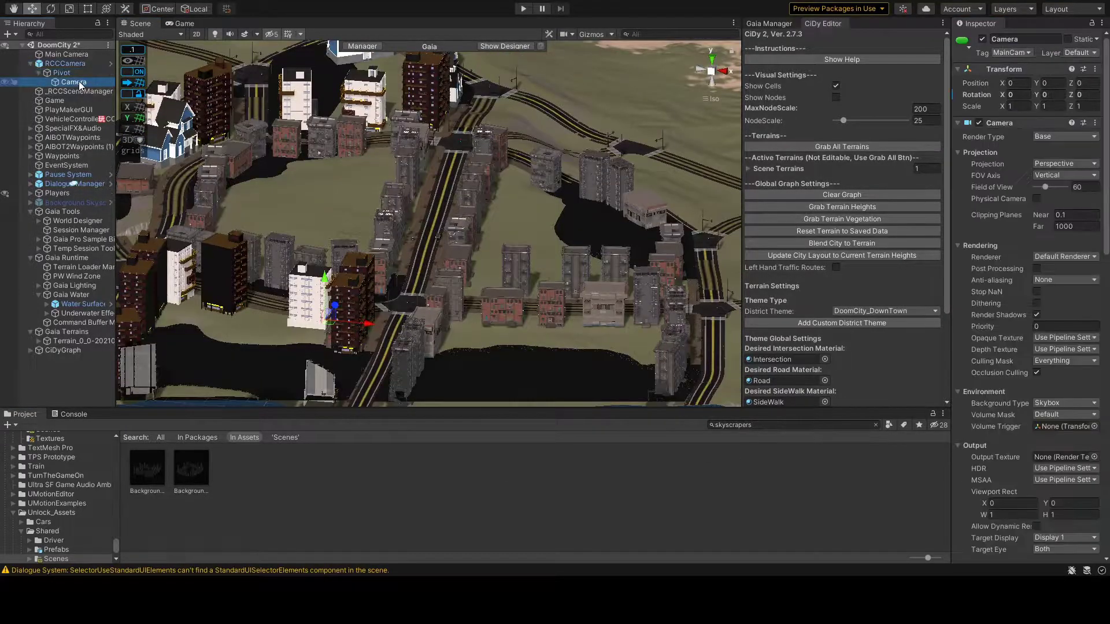
left_click(31, 63)
left_click(65, 55)
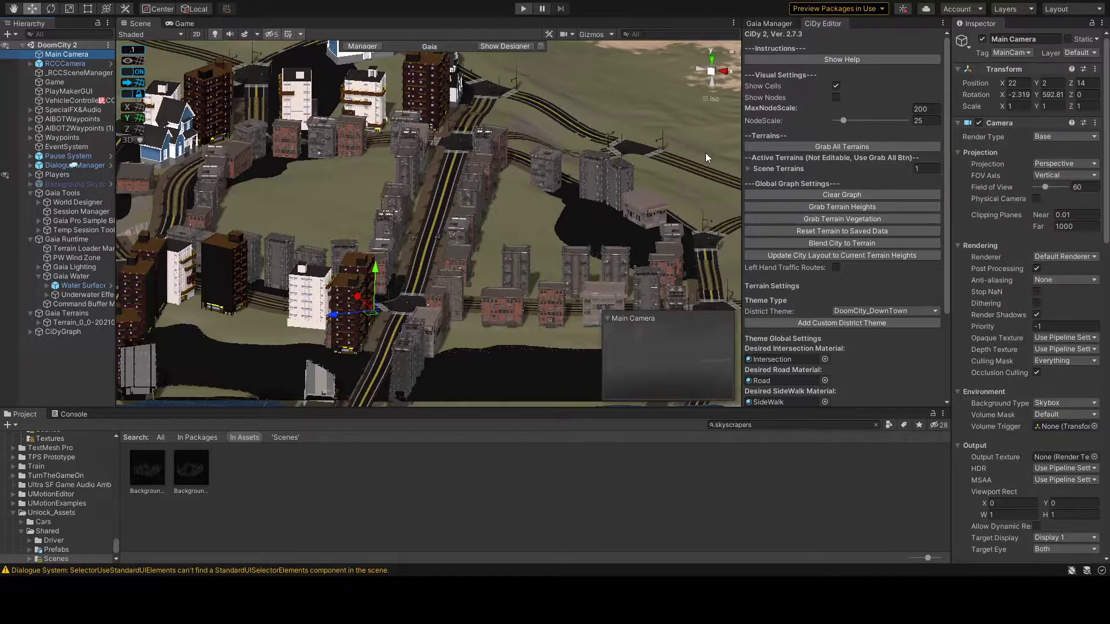
Widen the Gaia runtime settings panel, restore the Scene view, and start another play test
key("ctrl+p")
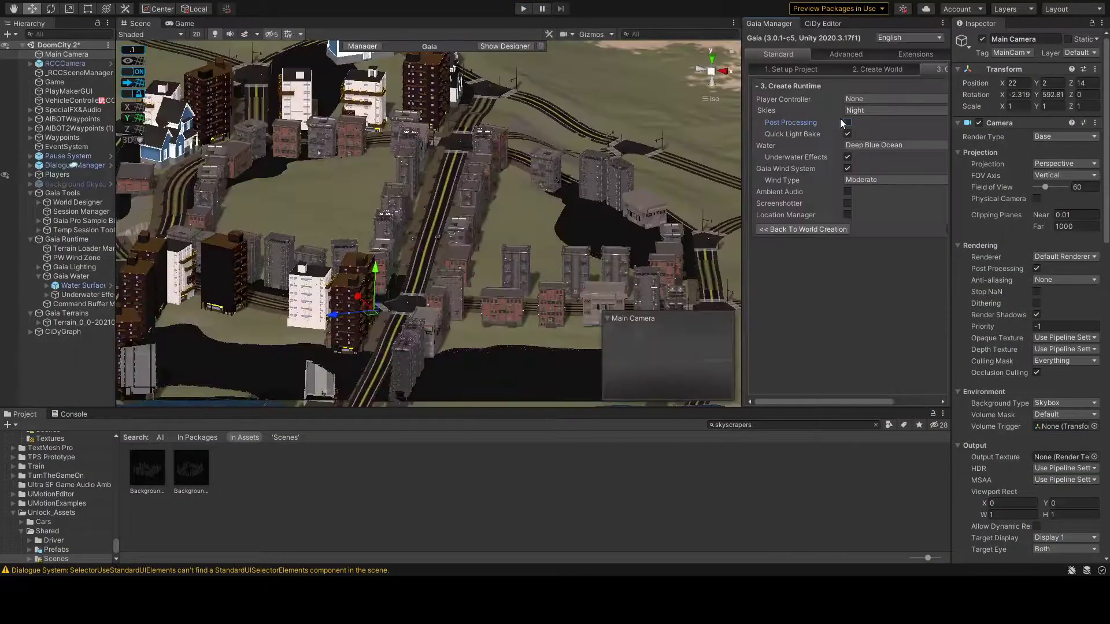
left_click_drag(740, 240, 602, 243)
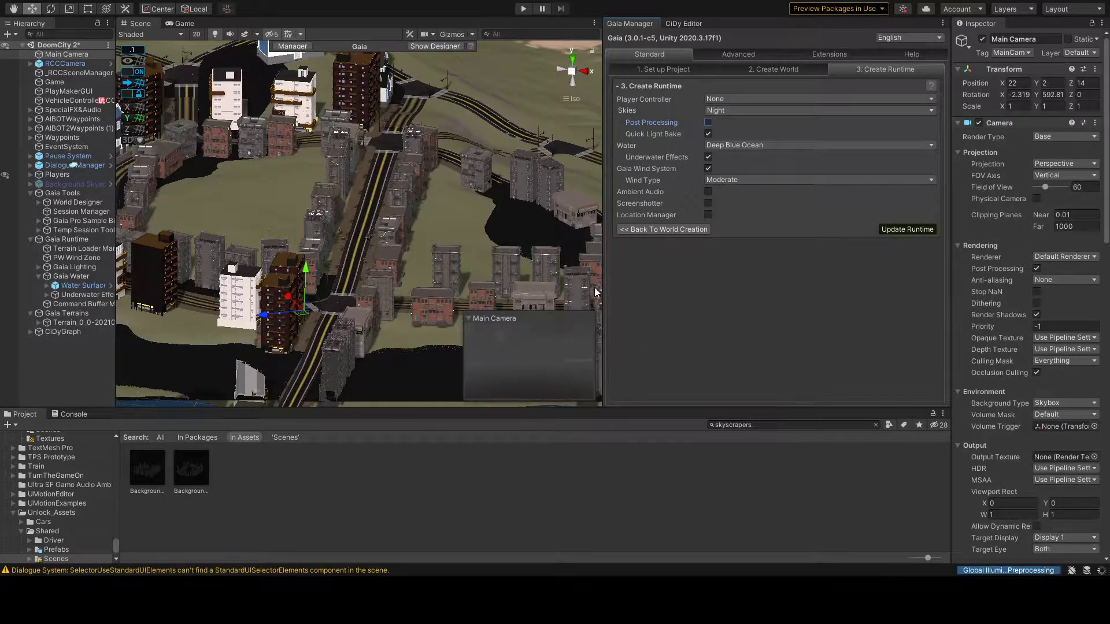
left_click_drag(604, 290, 873, 277)
scroll(578, 231, "down", 5)
left_click(524, 9)
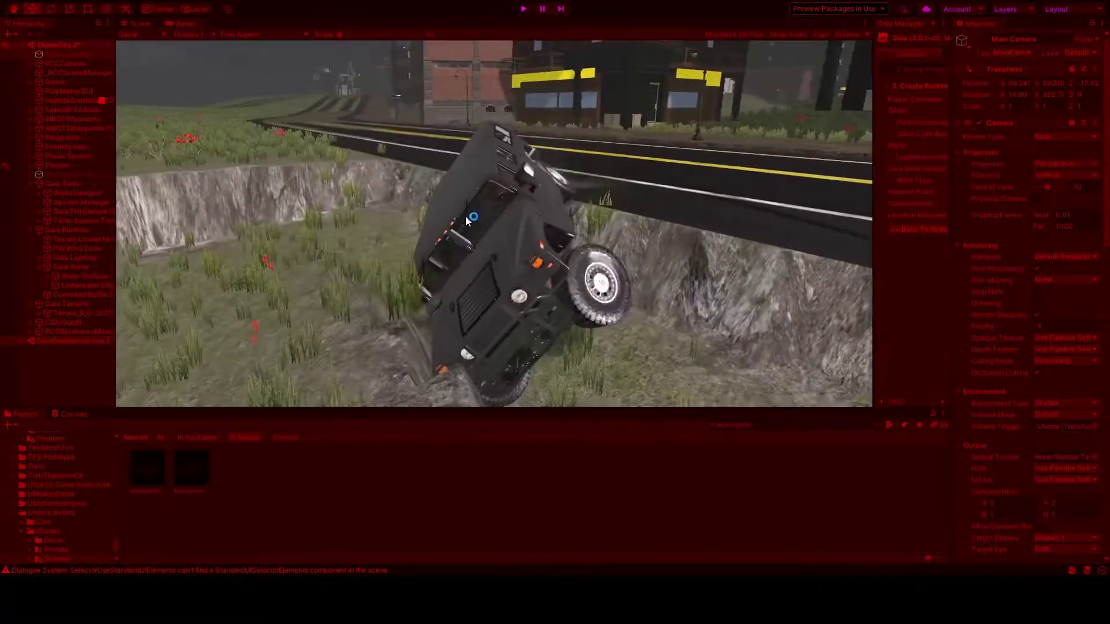
End the play test and select the camera inside RCCCamera
key("ctrl+p")
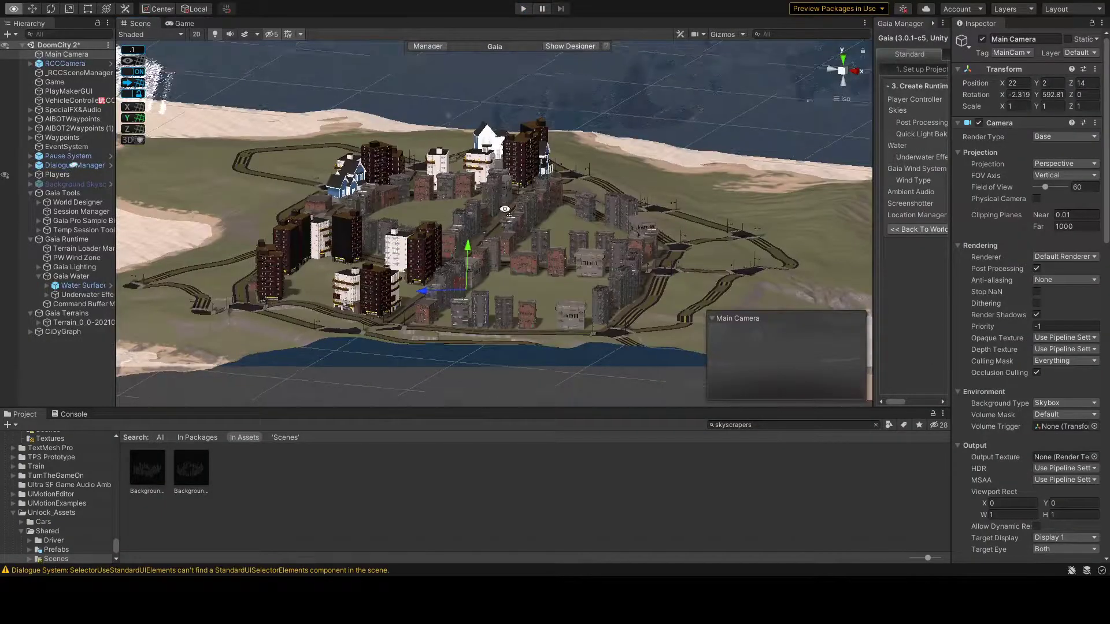
left_click_drag(505, 209, 440, 226, "alt")
left_click(30, 64)
left_click(73, 81)
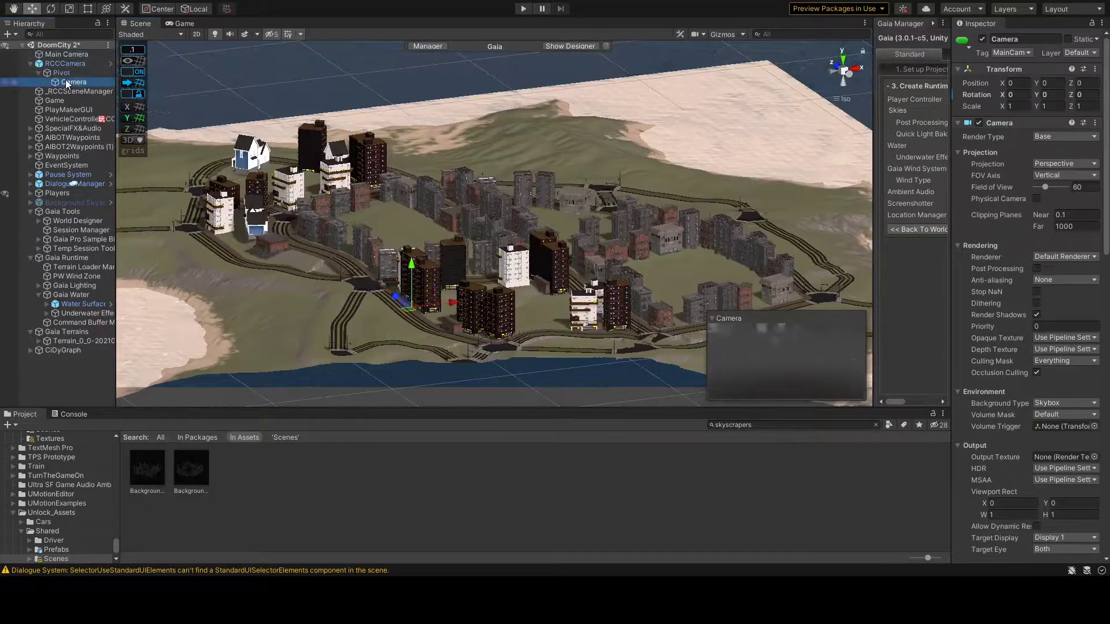
Inspect the RCCCamera's vehicle camera settings, collapse the group, and frame the Main Camera
left_click(30, 64)
left_click(57, 62)
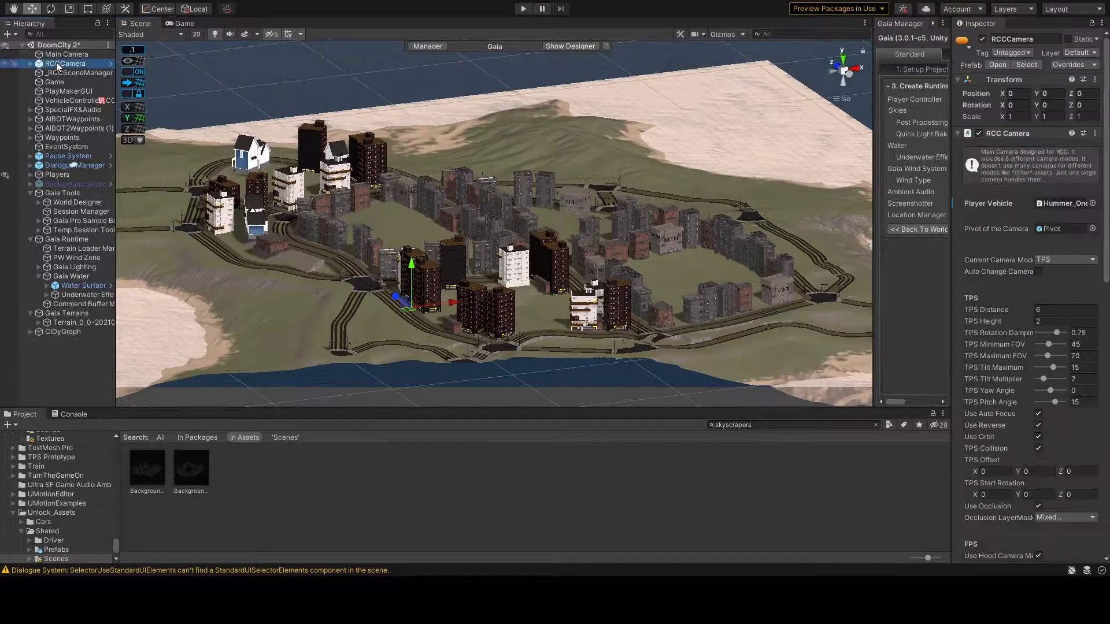
left_click(31, 63)
left_click(63, 81)
left_click(29, 63)
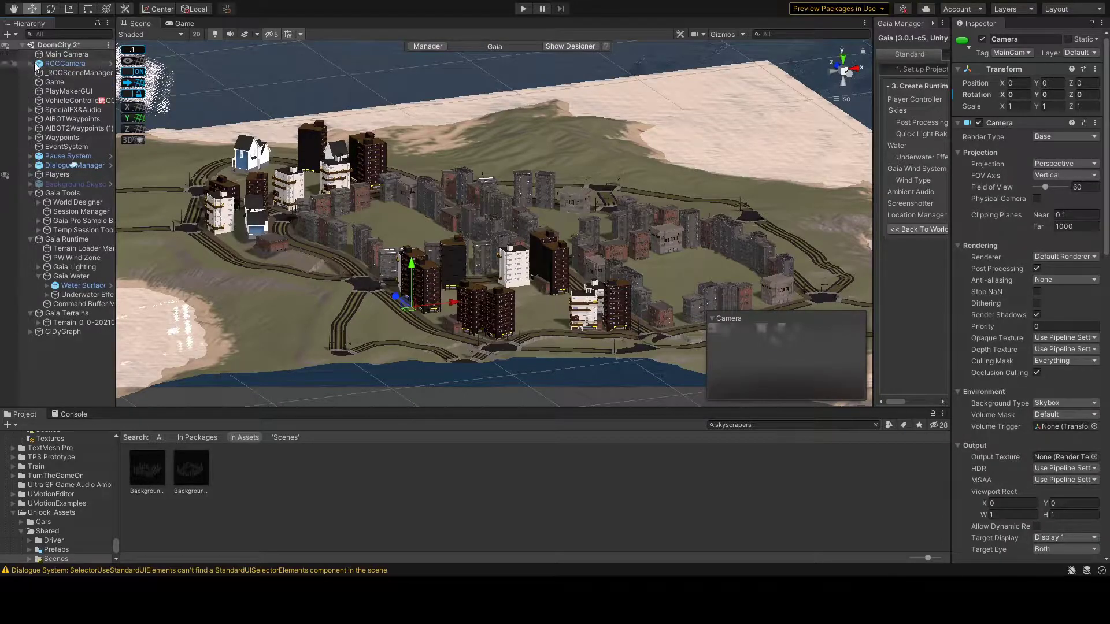
double_click(51, 54)
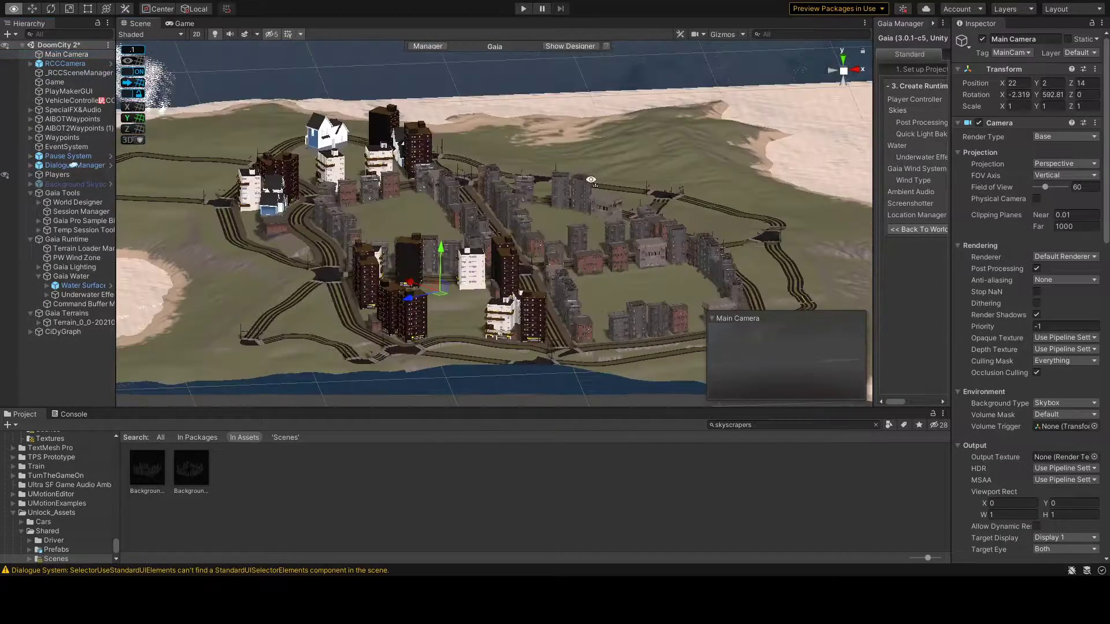
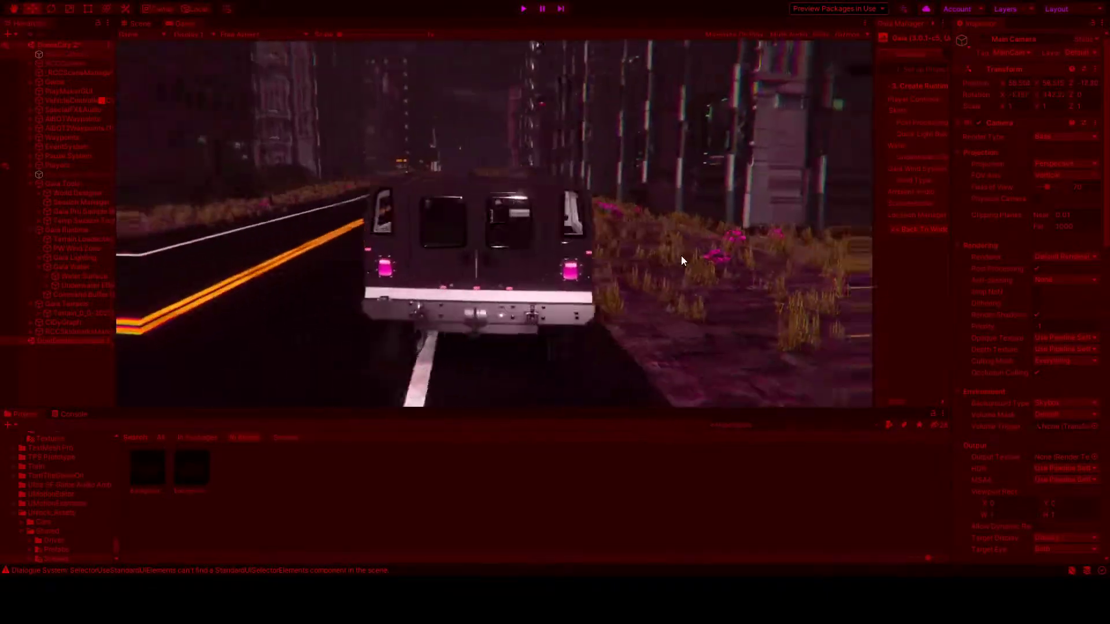
Drive the truck forward, switch to the cockpit view, and steer along the curving road
key("w")
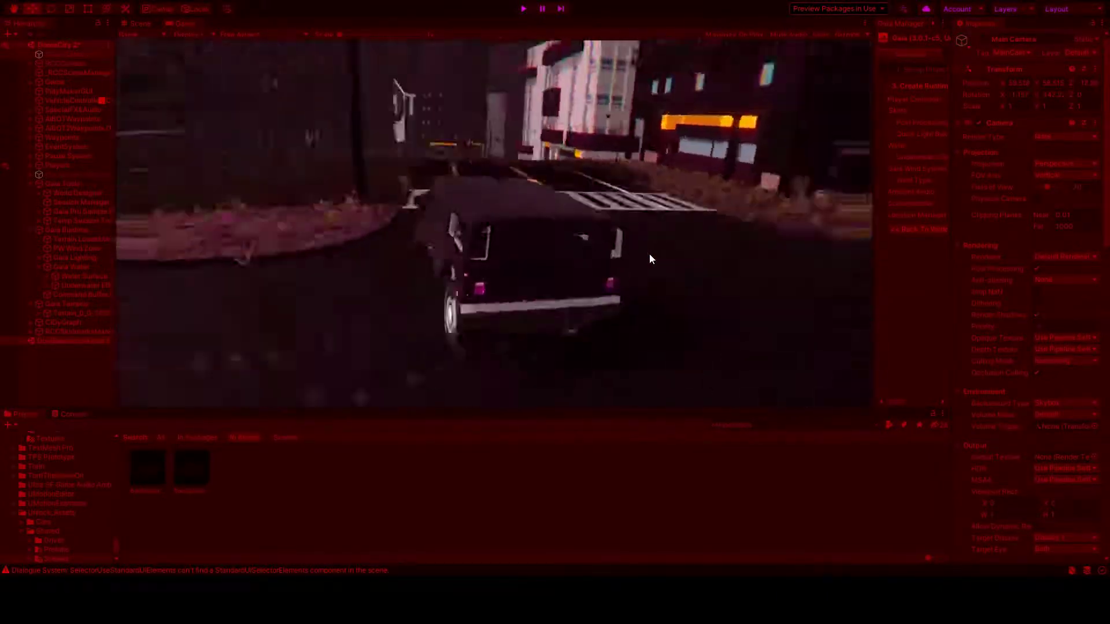
key("c")
key("w")
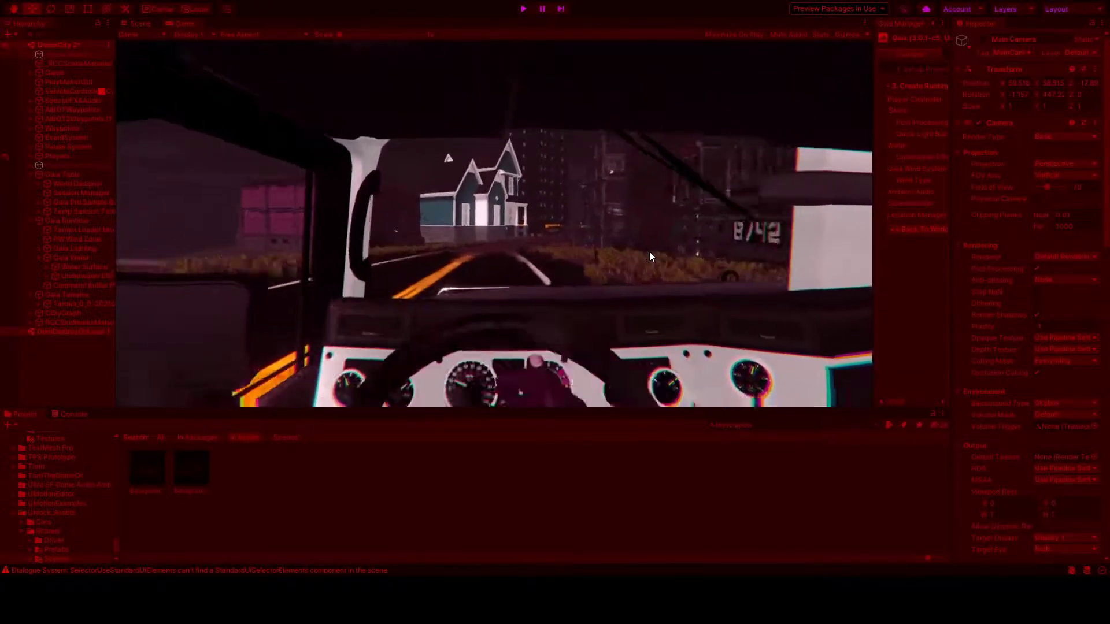
key("a")
key("d")
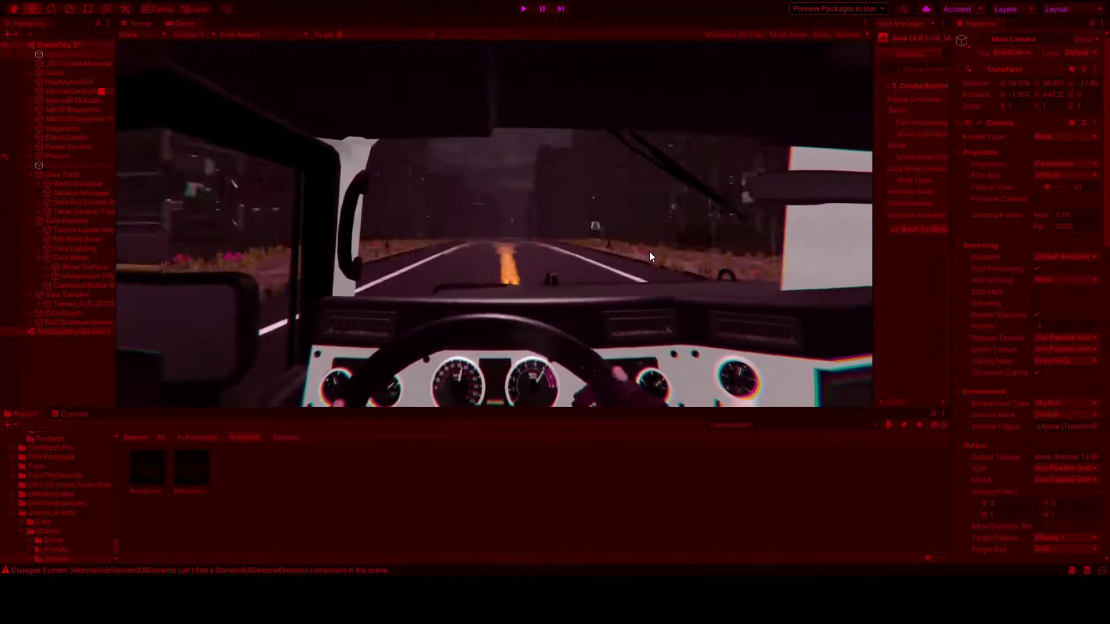
Weave from the cockpit toward the roadside and back, then follow the left curve
key("a")
key("d")
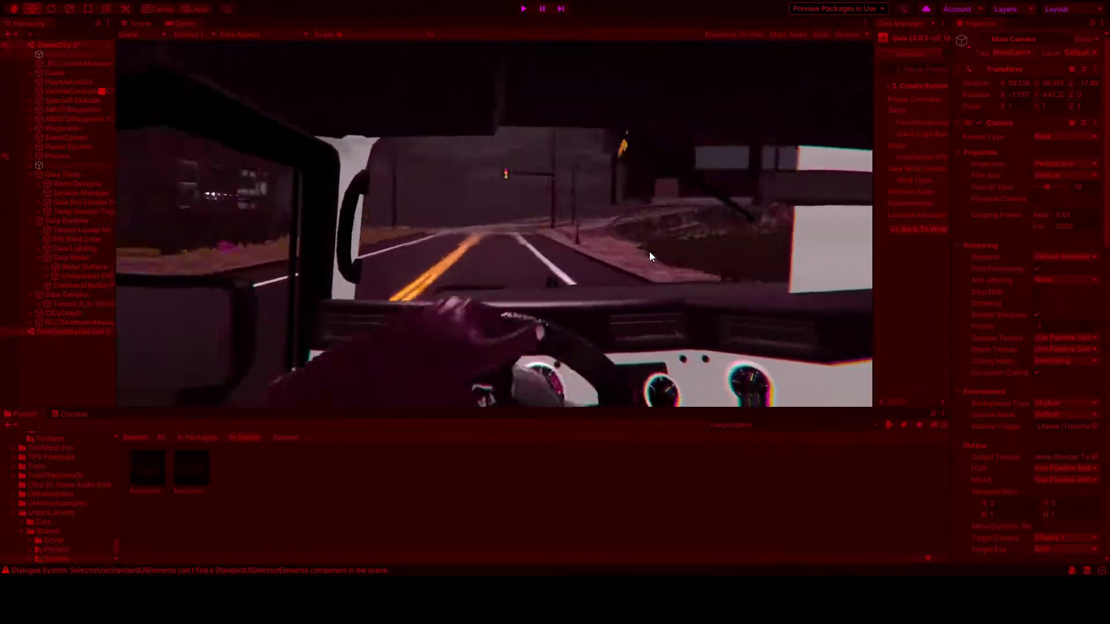
key("a")
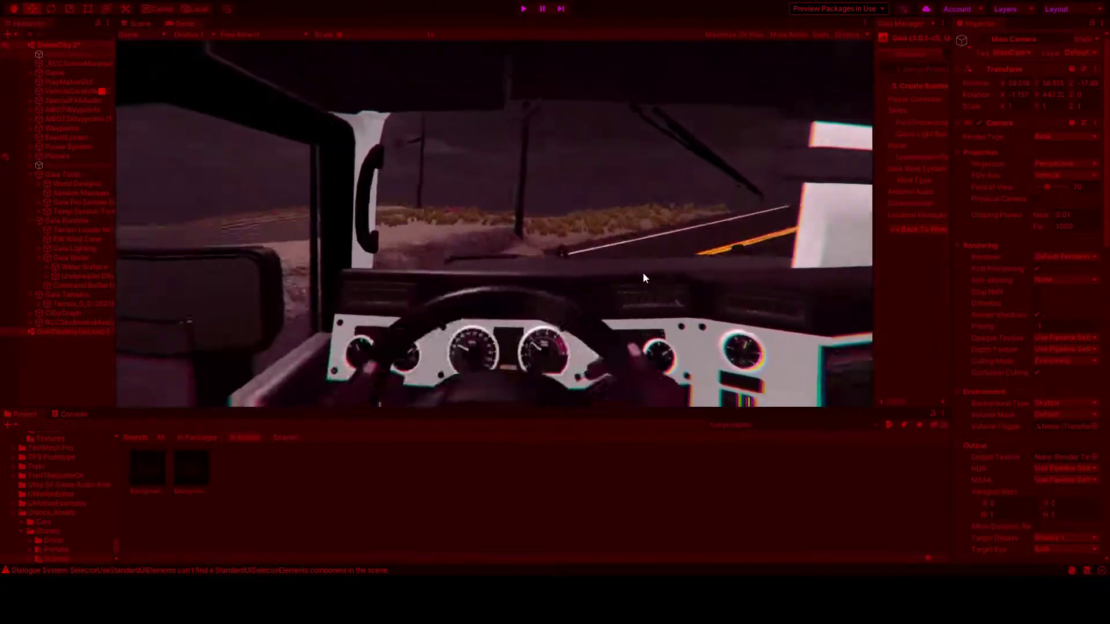
key("d")
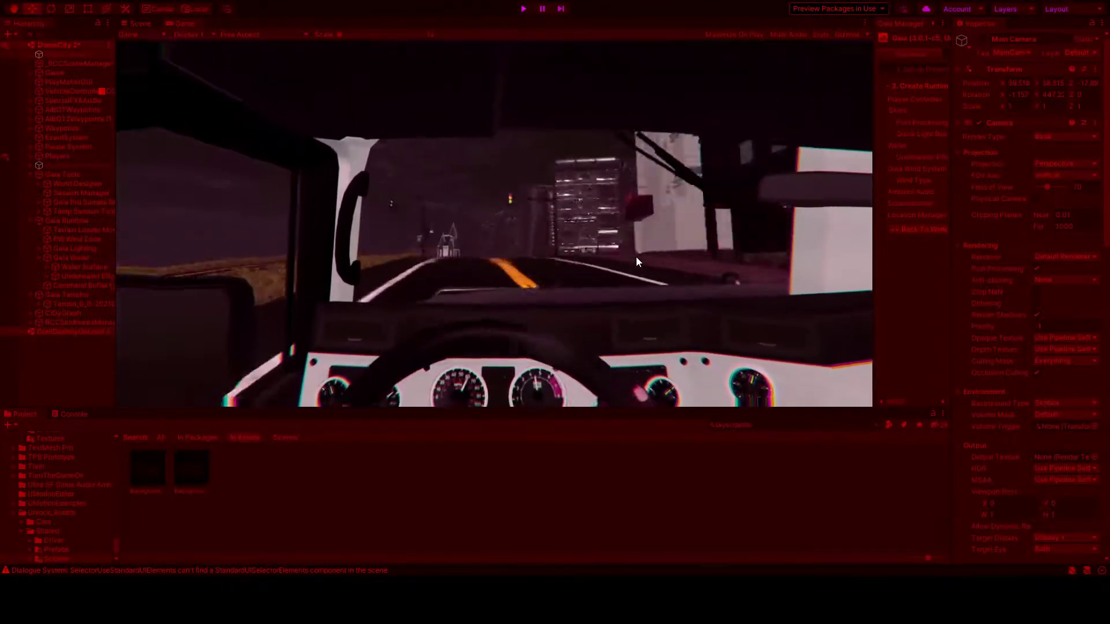
key("a")
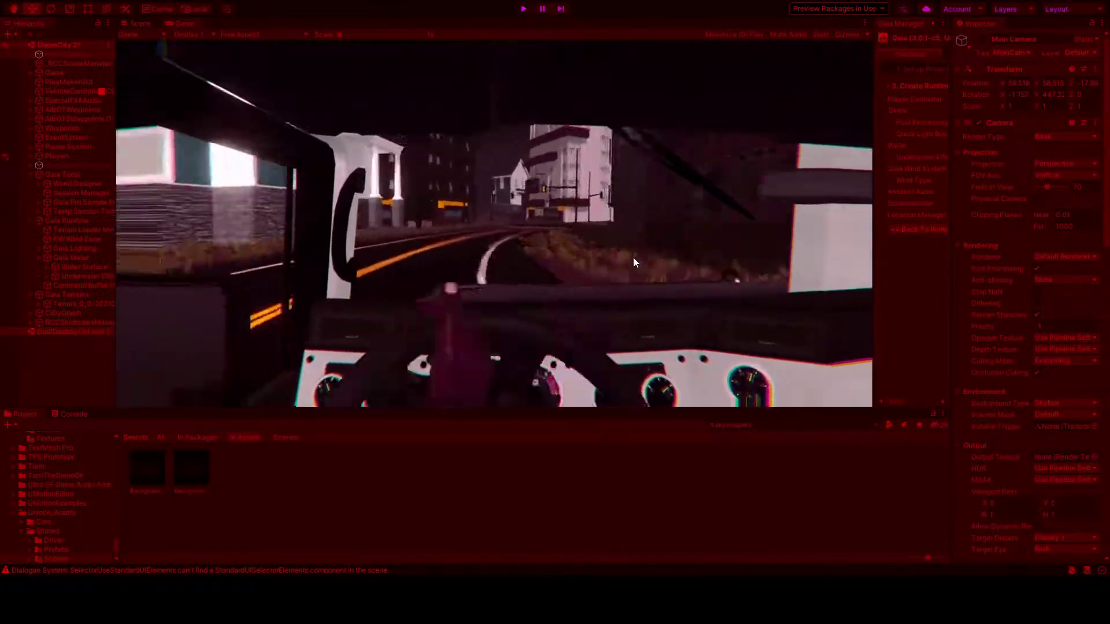
Steer around the curve away from the wall and return to the chase view behind the truck
key("d")
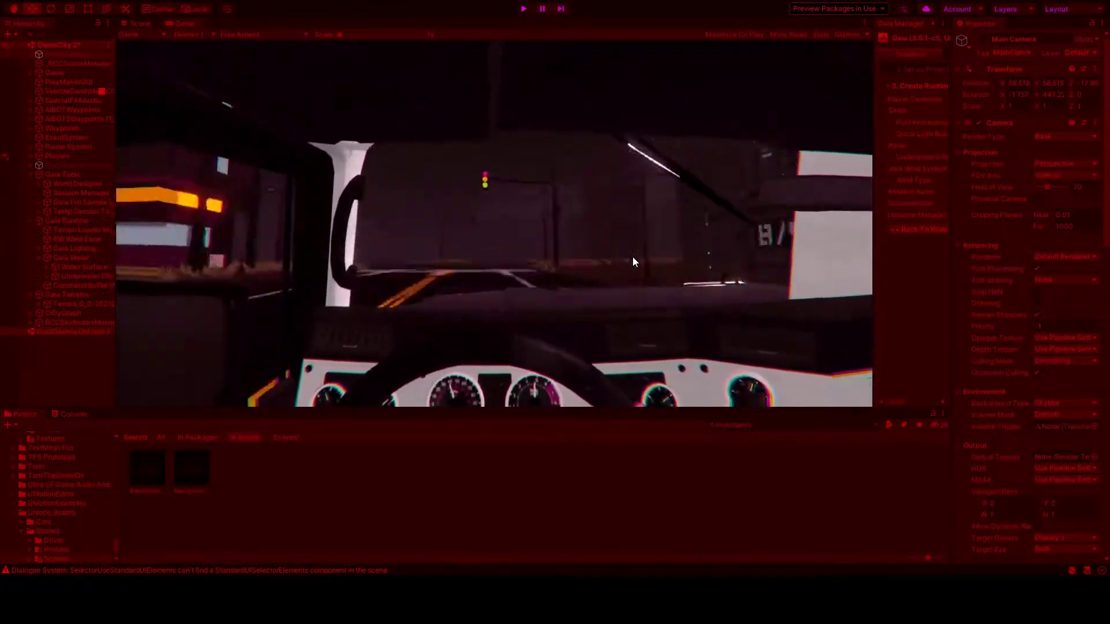
key("a")
key("c")
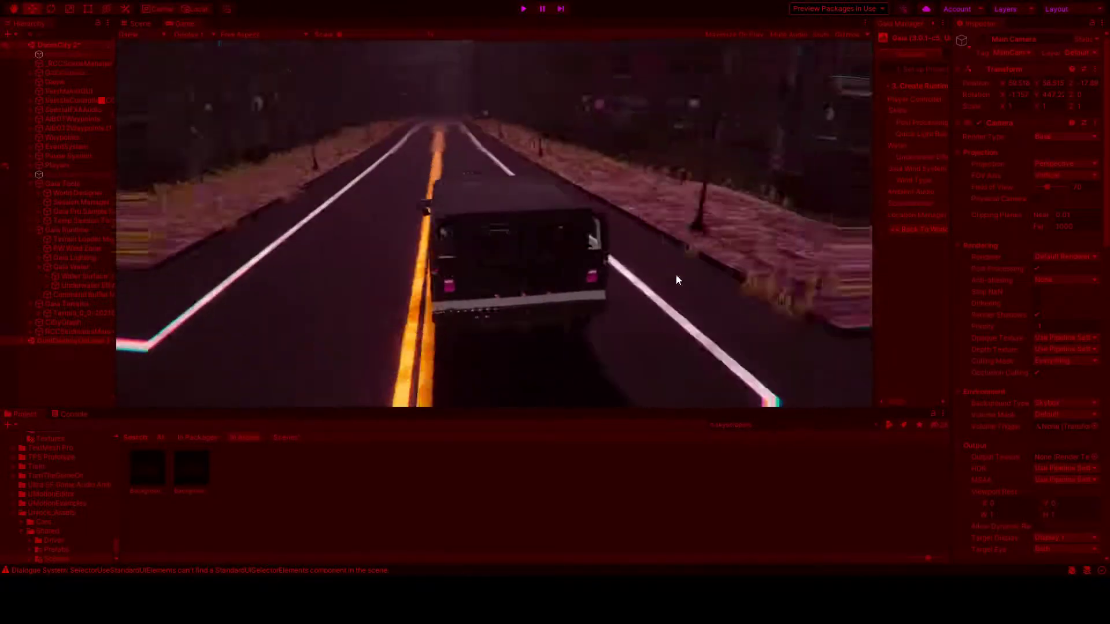
Drive through the intersections, turning left and right down to the crosswalk
key("a")
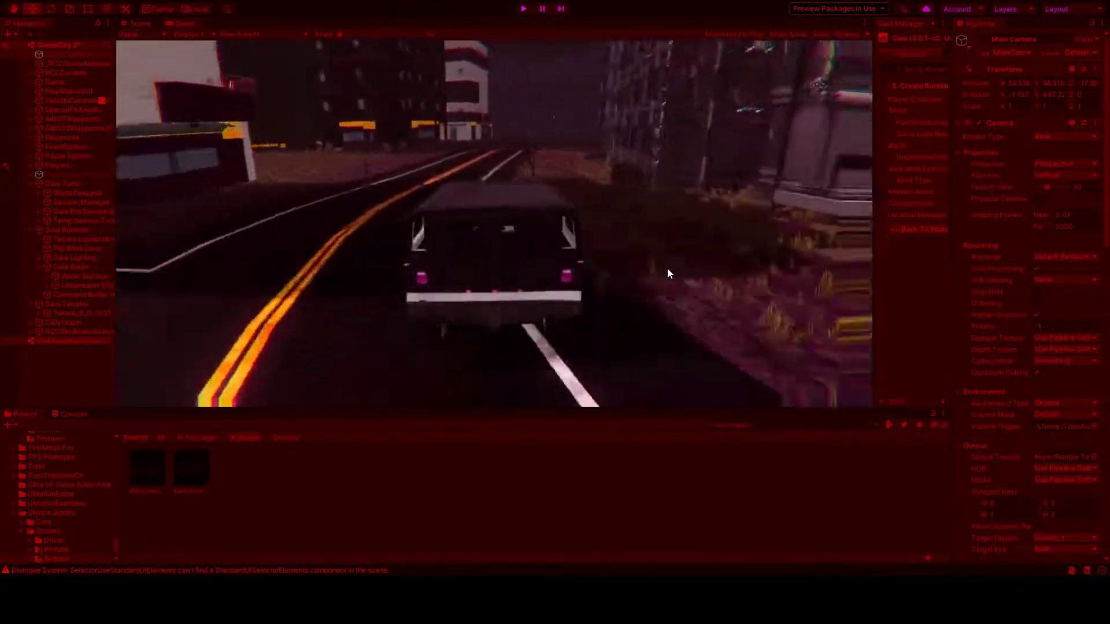
key("a")
key("d")
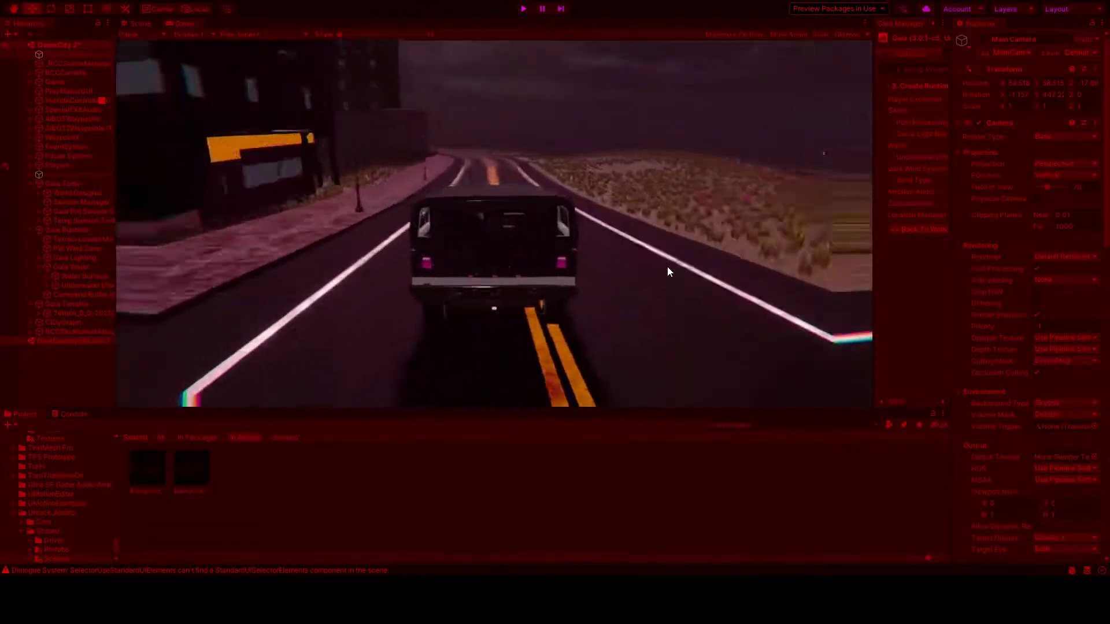
key("a")
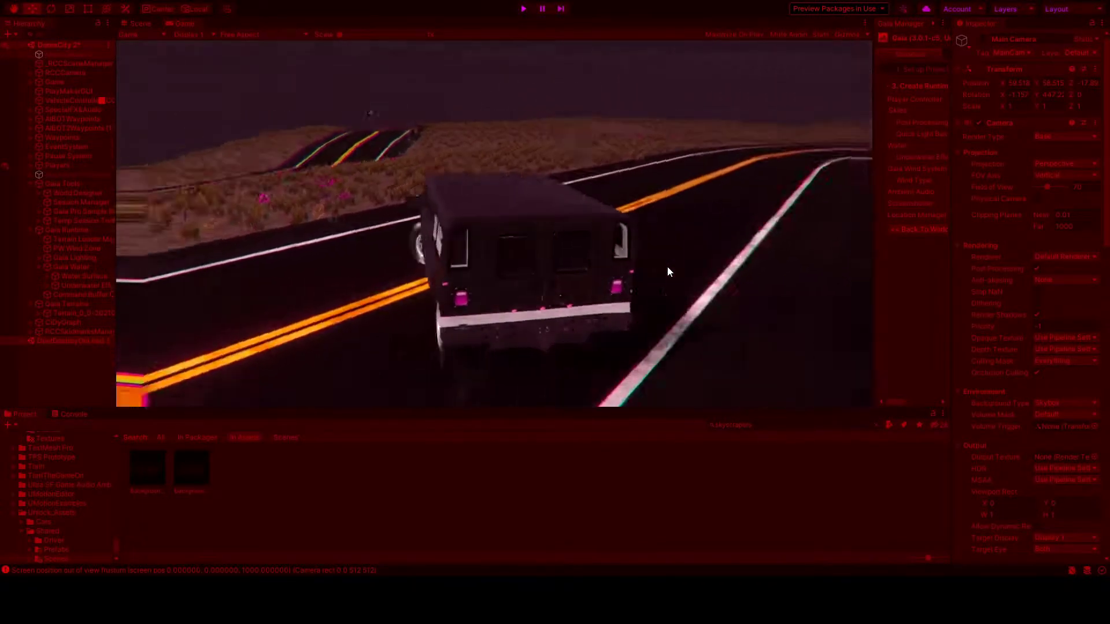
key("a")
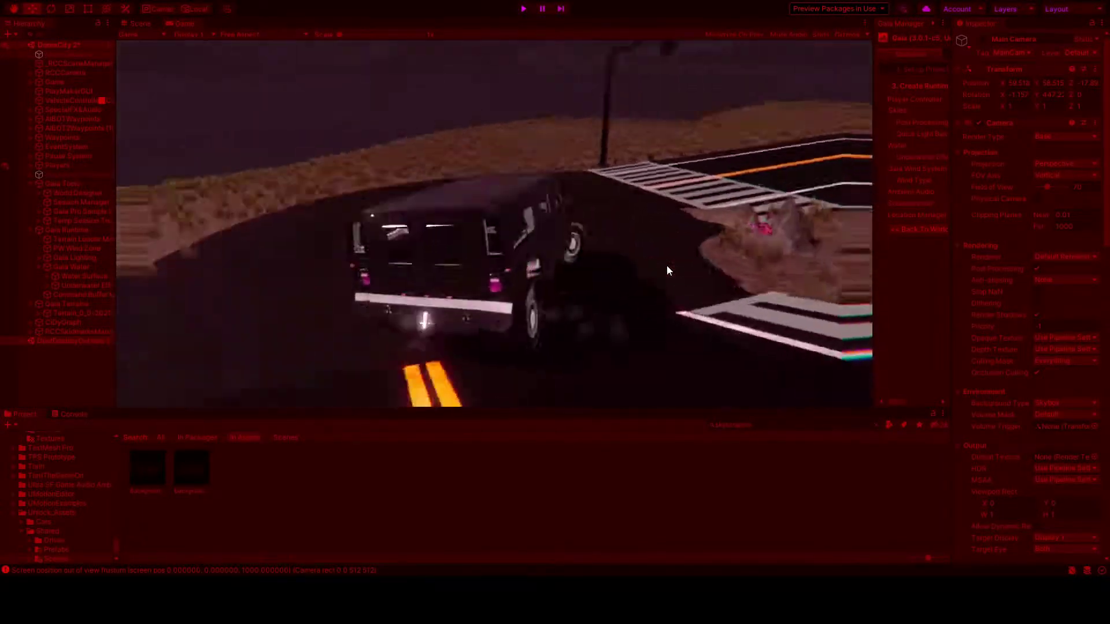
key("d")
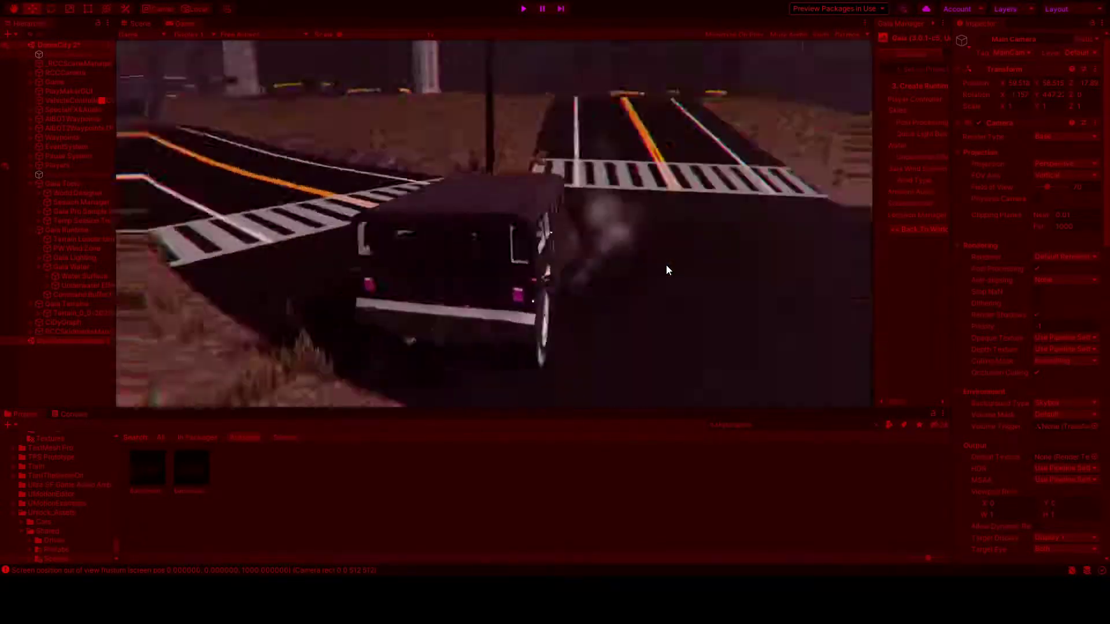
Brake at the next intersection, pull up the winding road, and turn onto the dark cross street
key("s")
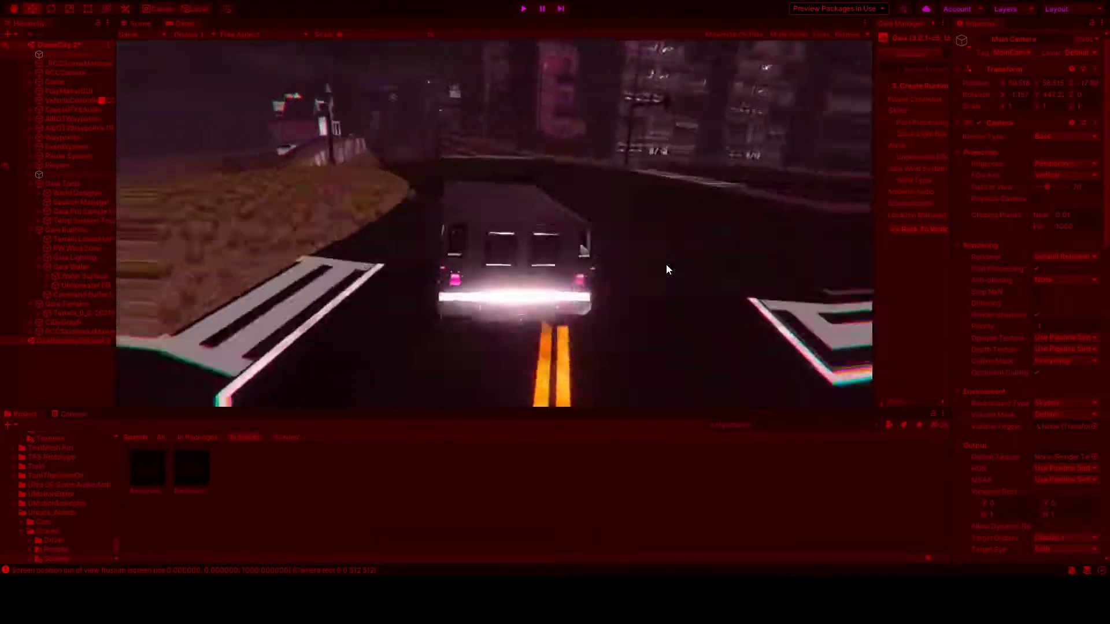
key("w")
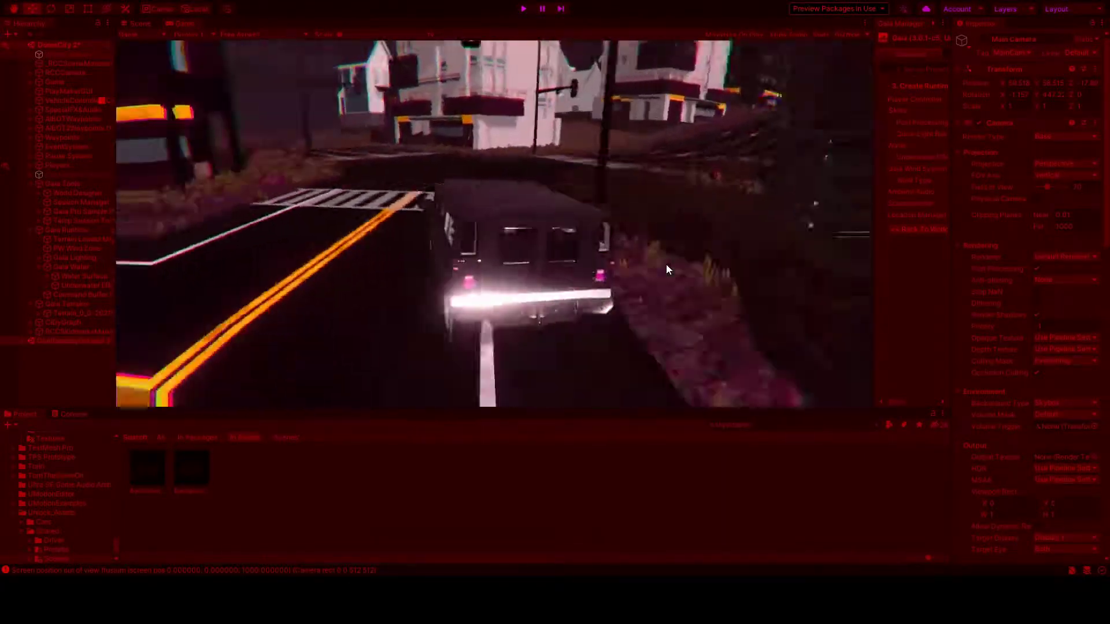
key("w")
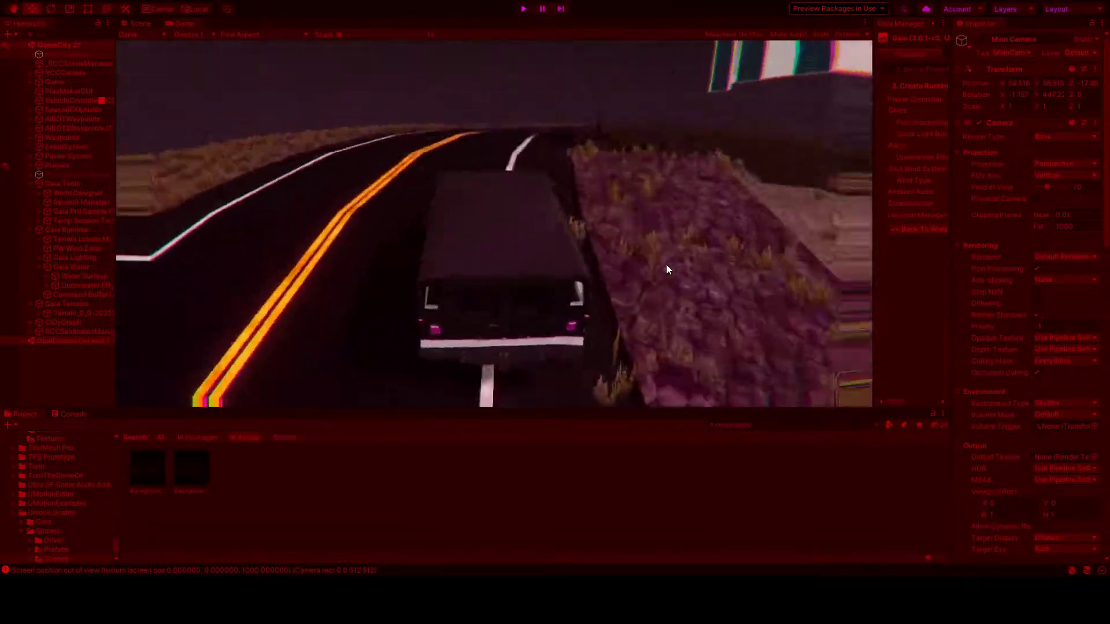
key("a")
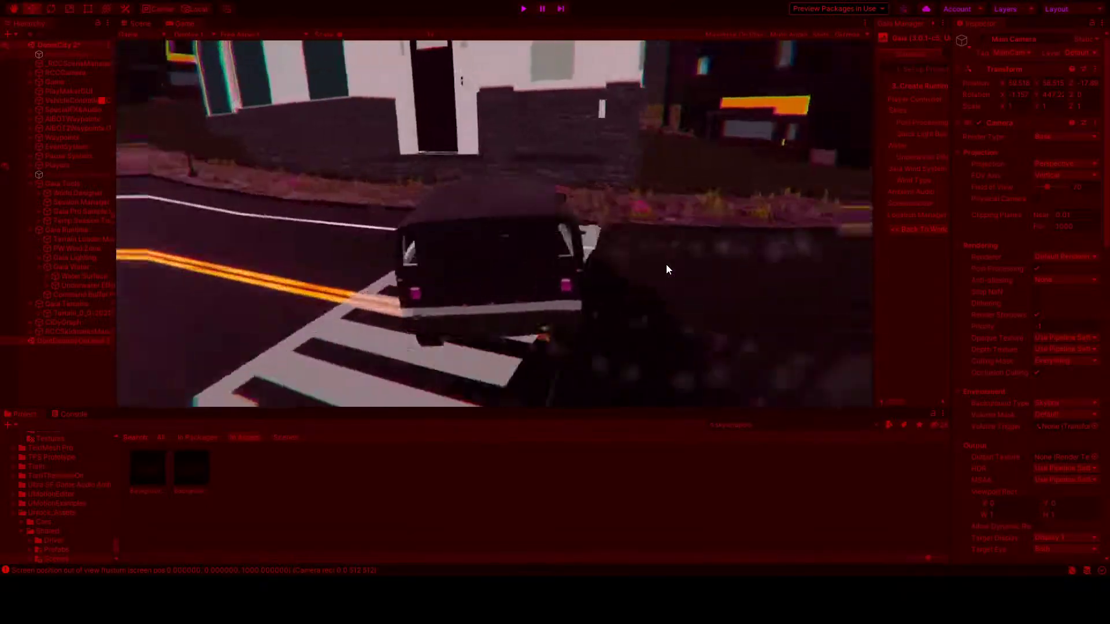
key("w")
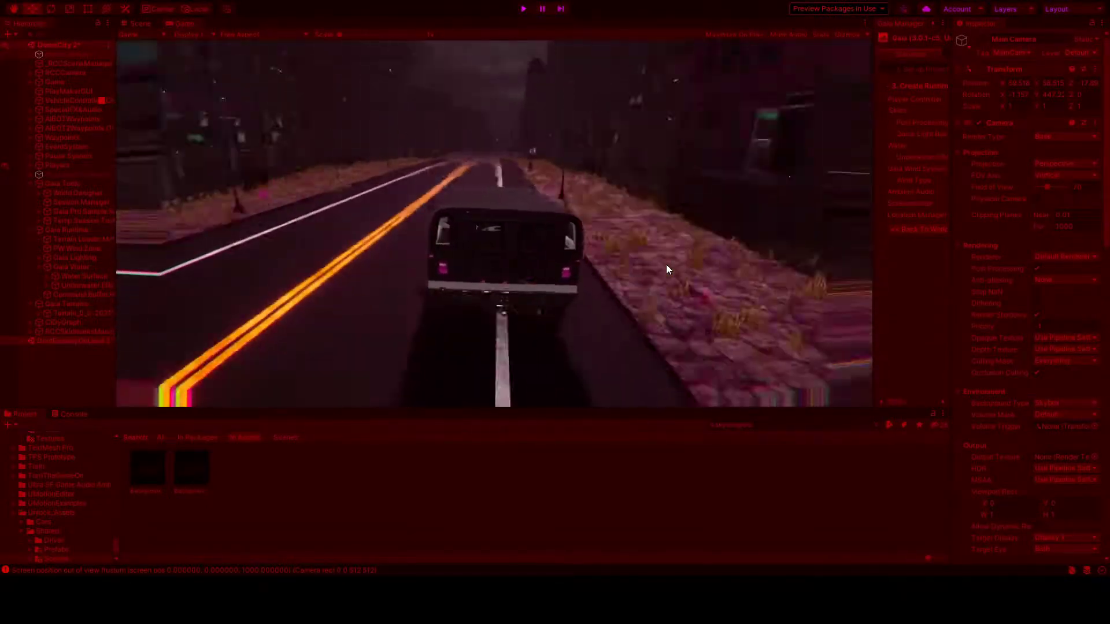
Get out of the truck with E and walk the character across the road into the grass toward the buildings
key("e")
key("w")
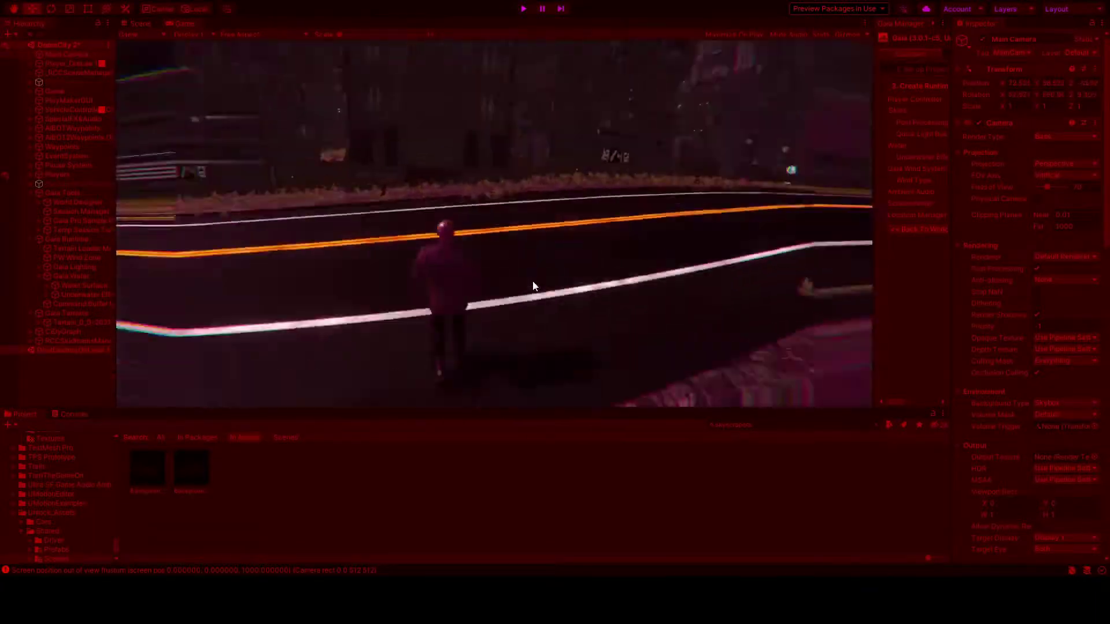
key("a")
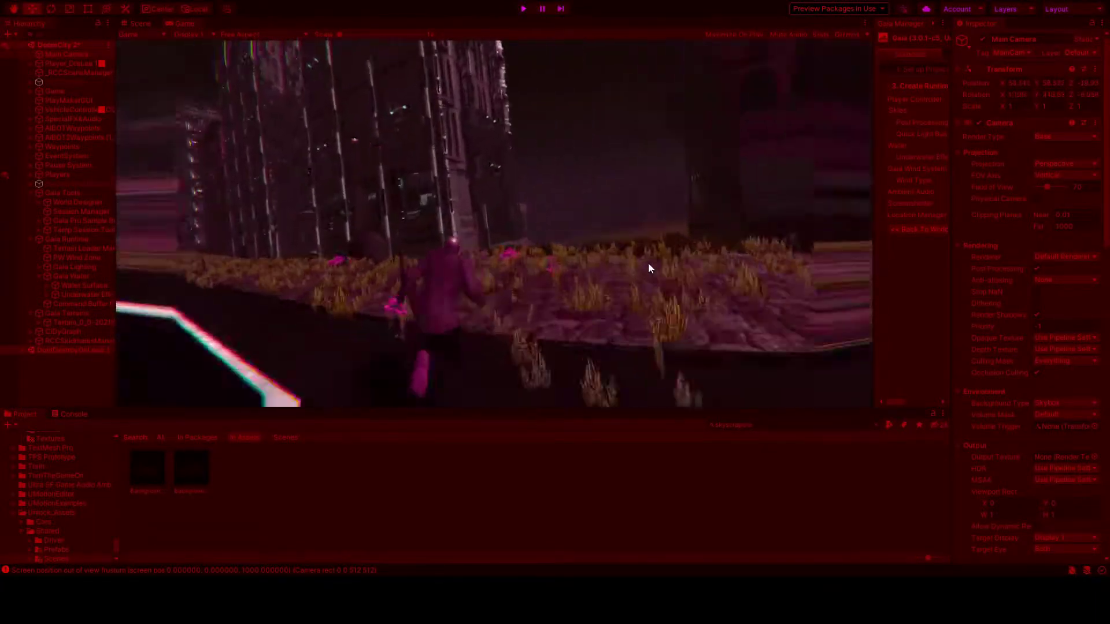
key("w")
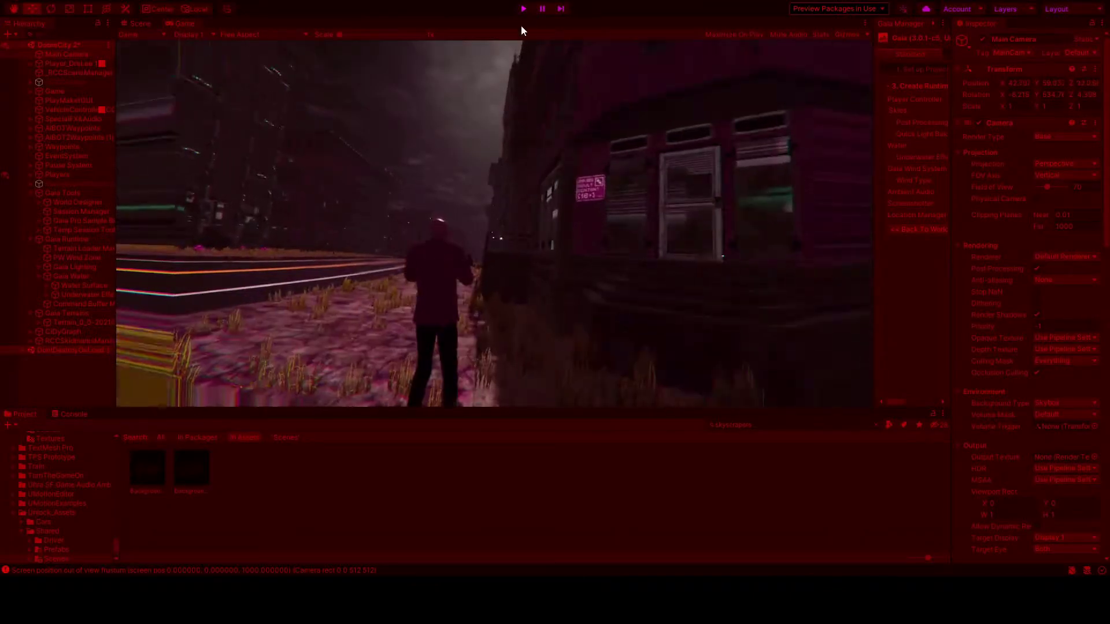